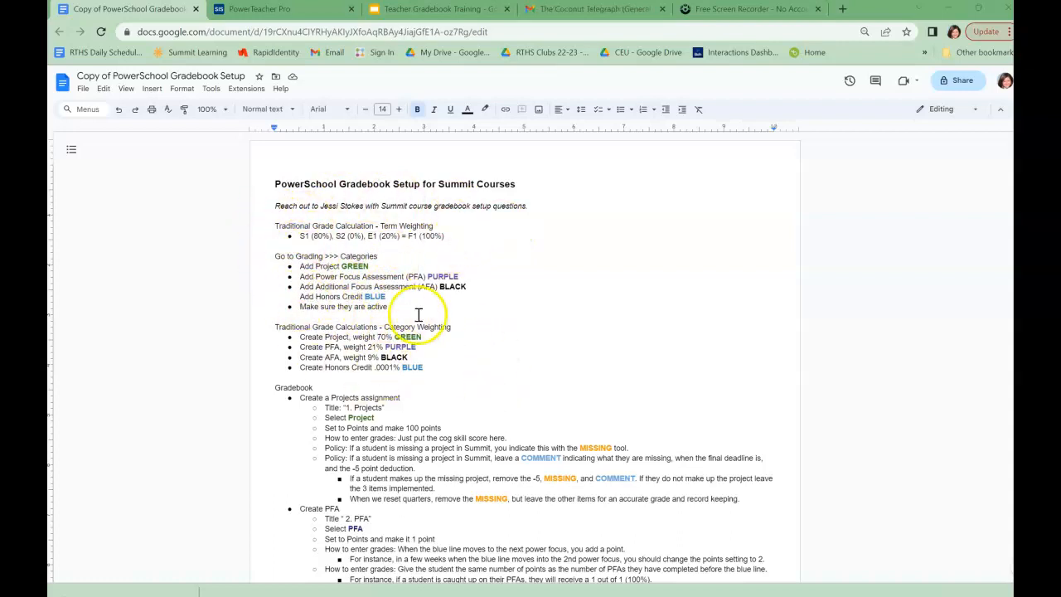
# Review the gradebook setup document's instructions for creating the Projects, PFA, AFA and Honors Credit assignments, enlarging the PFA and AFA sections.
pyautogui.scroll(-1, 365, 365)
pyautogui.scroll(-3, 365, 365)
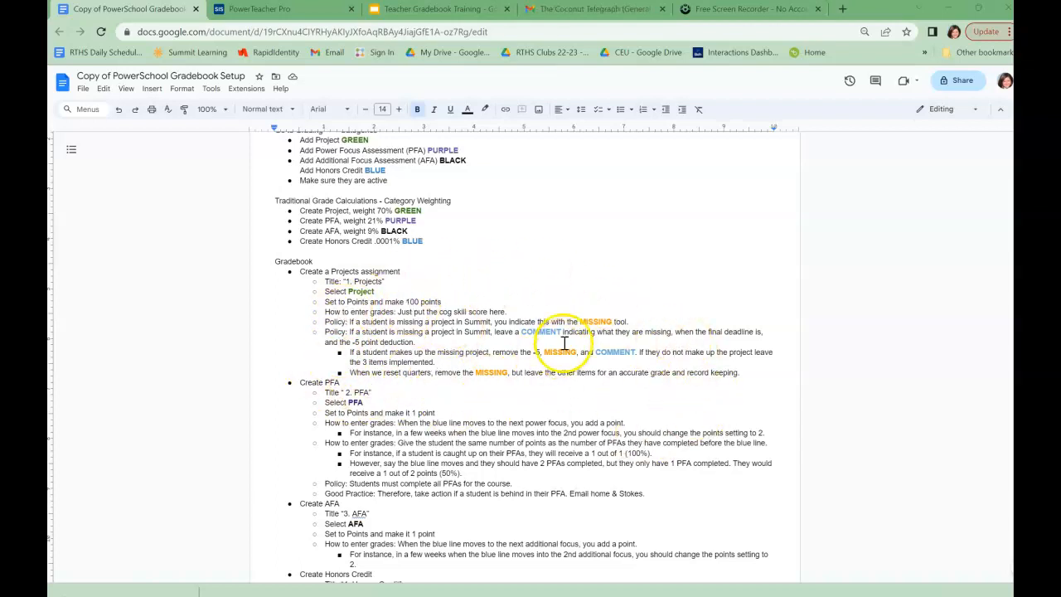
pyautogui.scroll(-1, 404, 403)
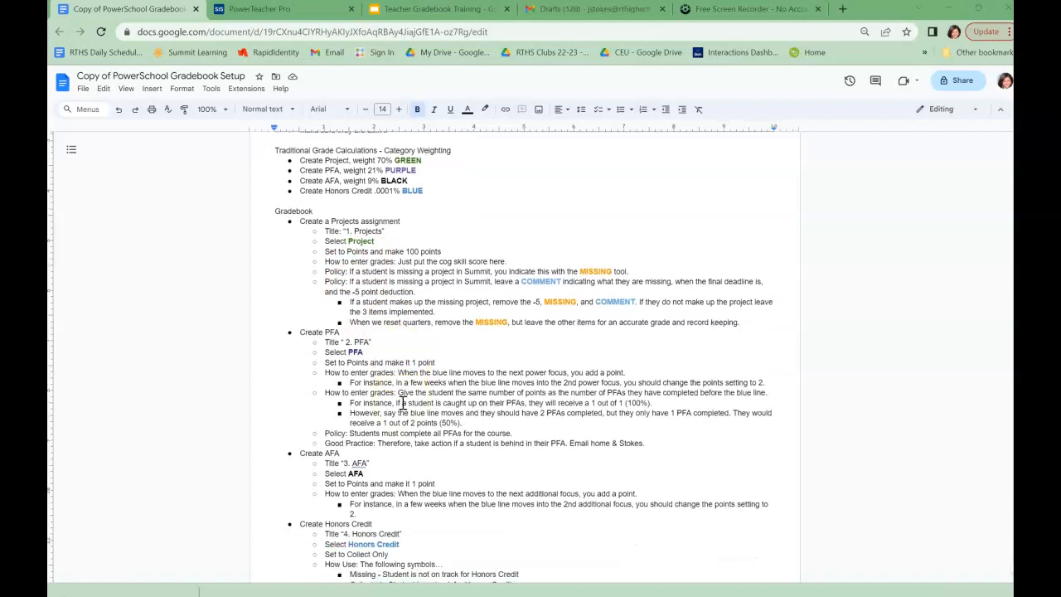
pyautogui.scroll(-1, 404, 403)
pyautogui.scroll(-1, 404, 403)
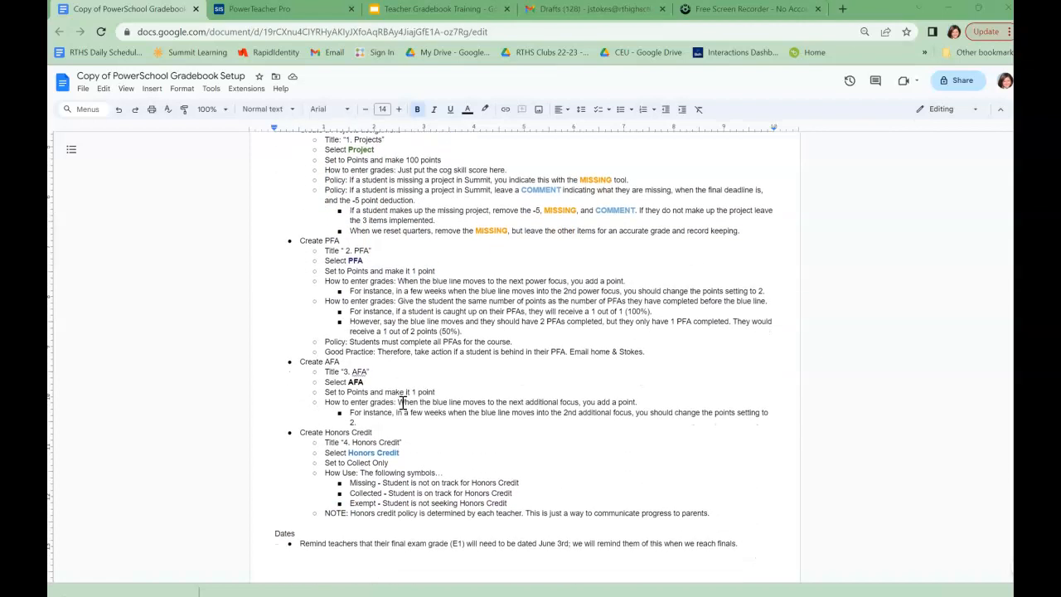
pyautogui.scroll(1, 403, 403)
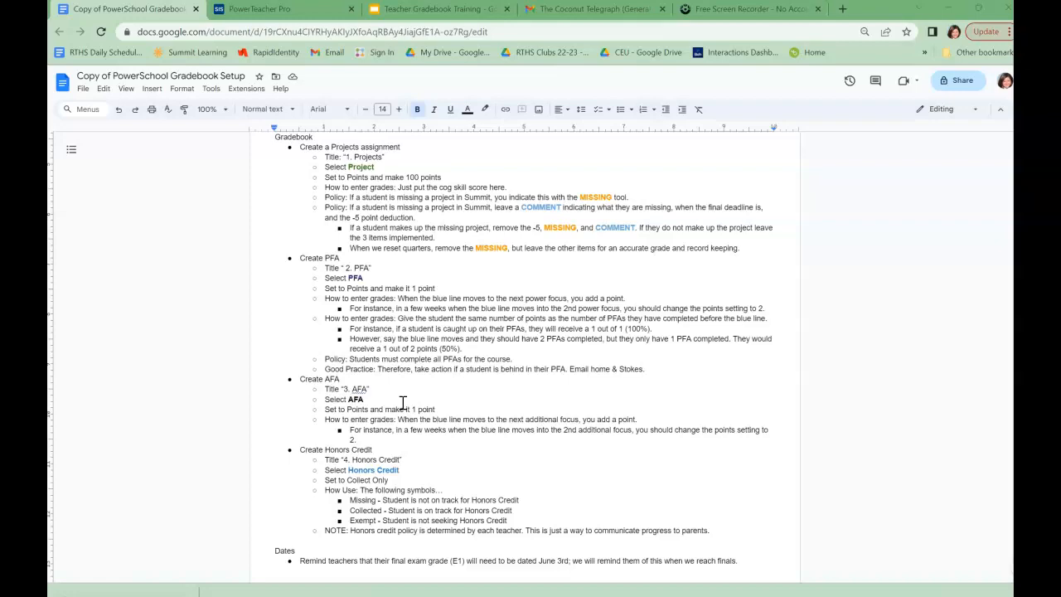
pyautogui.scroll(5, 406, 333)
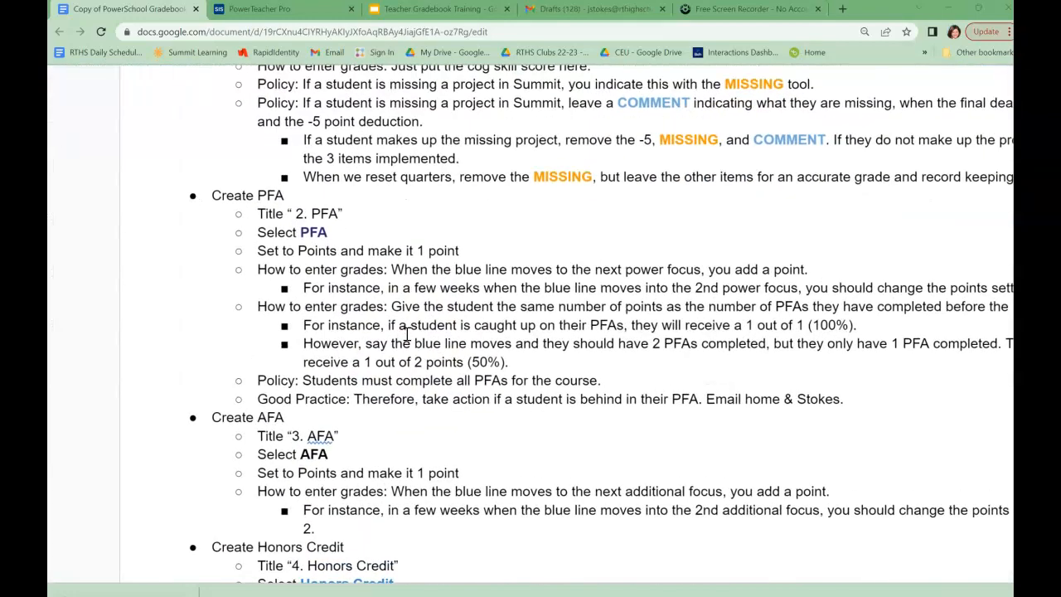
pyautogui.hscroll(3, 406, 333)
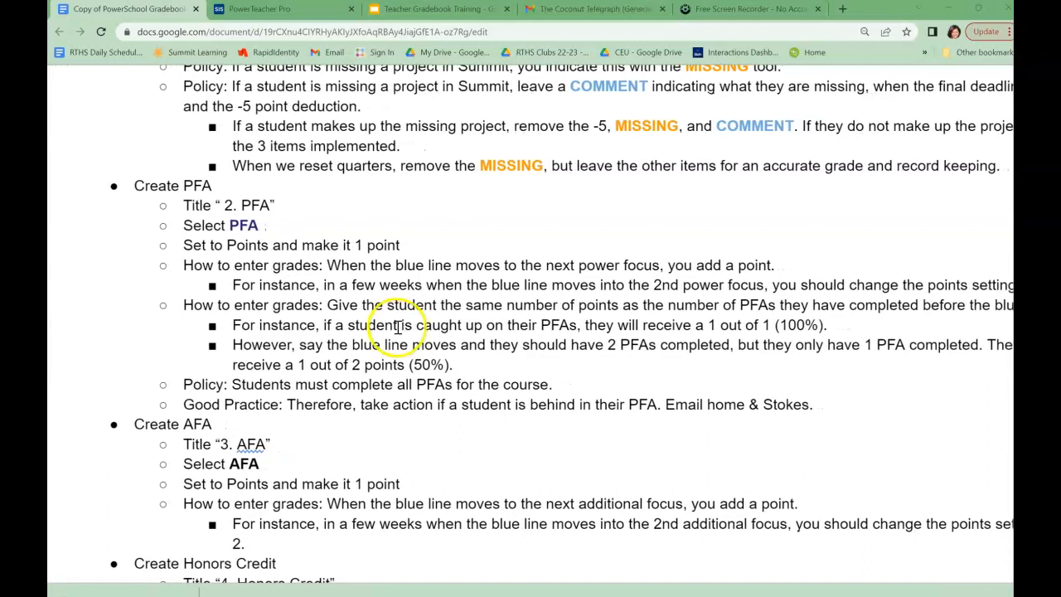
# Switch to PowerTeacher Pro, mark the second student's 1. Projects score as Missing, and save it while starting a new assignment.
pyautogui.click(291, 11)
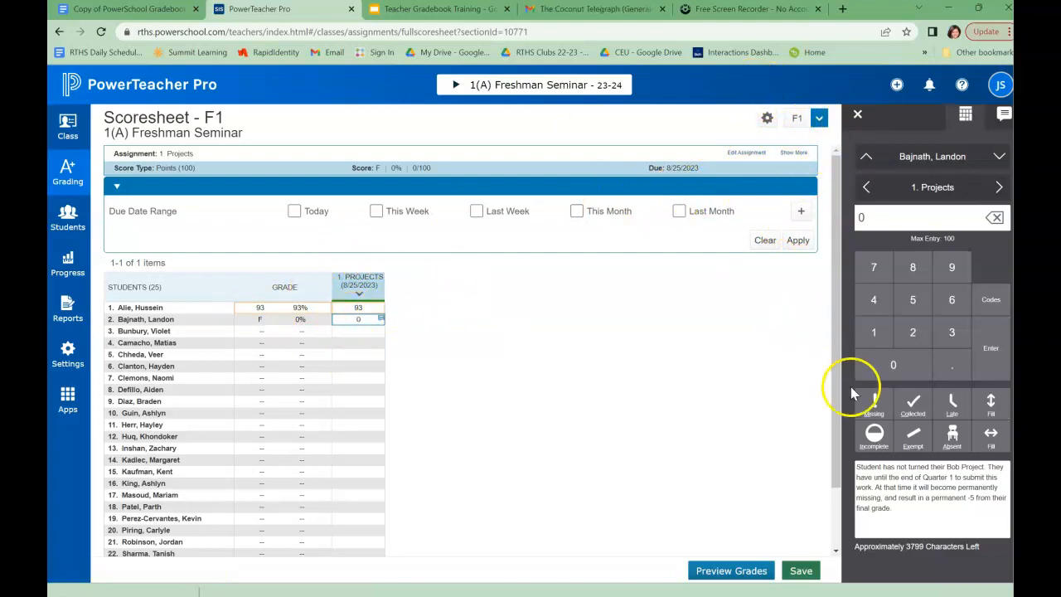
pyautogui.click(872, 405)
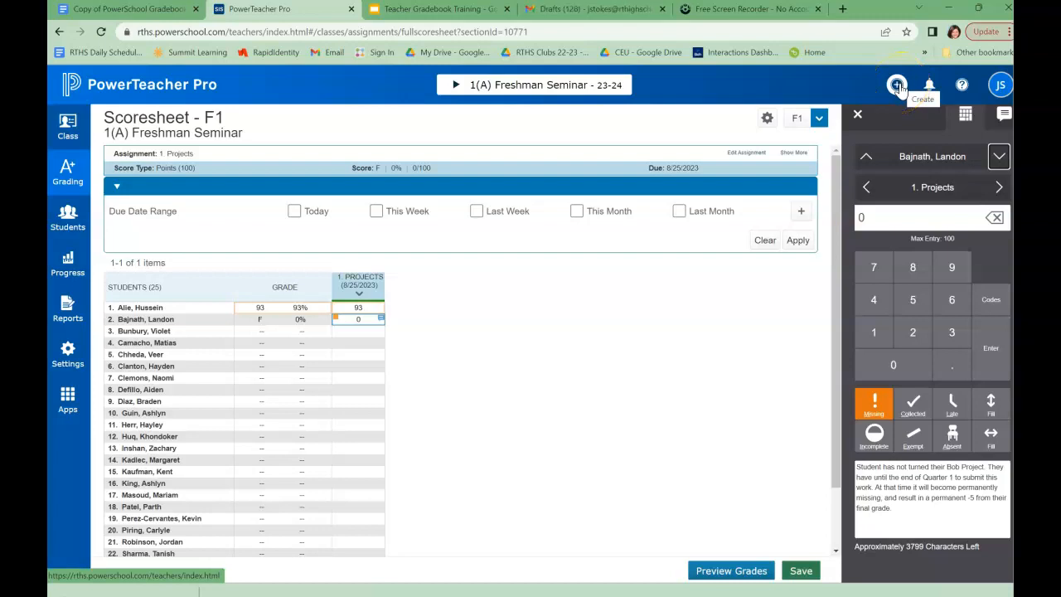
pyautogui.click(898, 86)
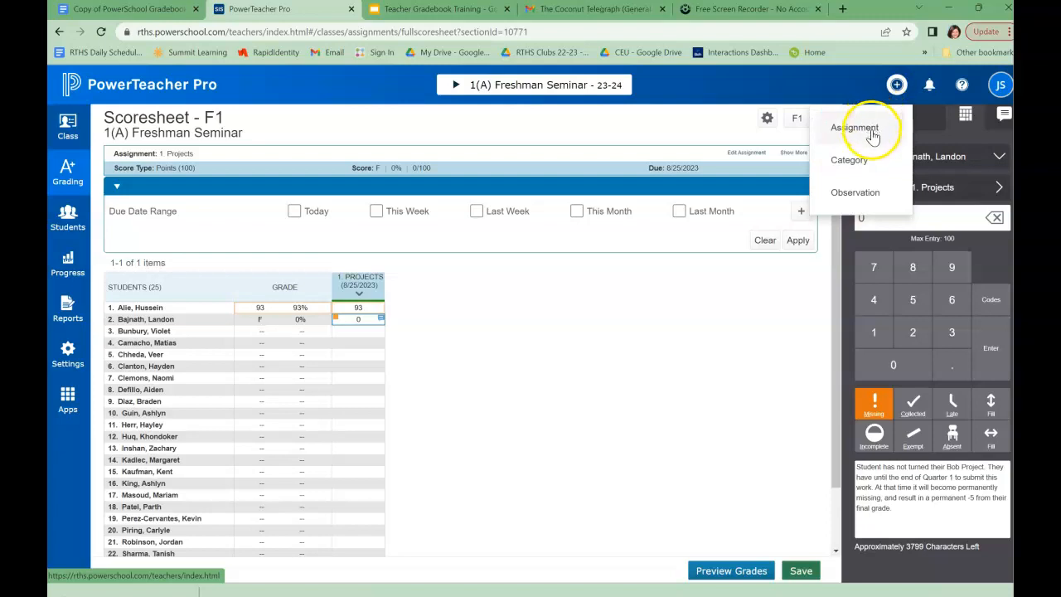
pyautogui.click(878, 128)
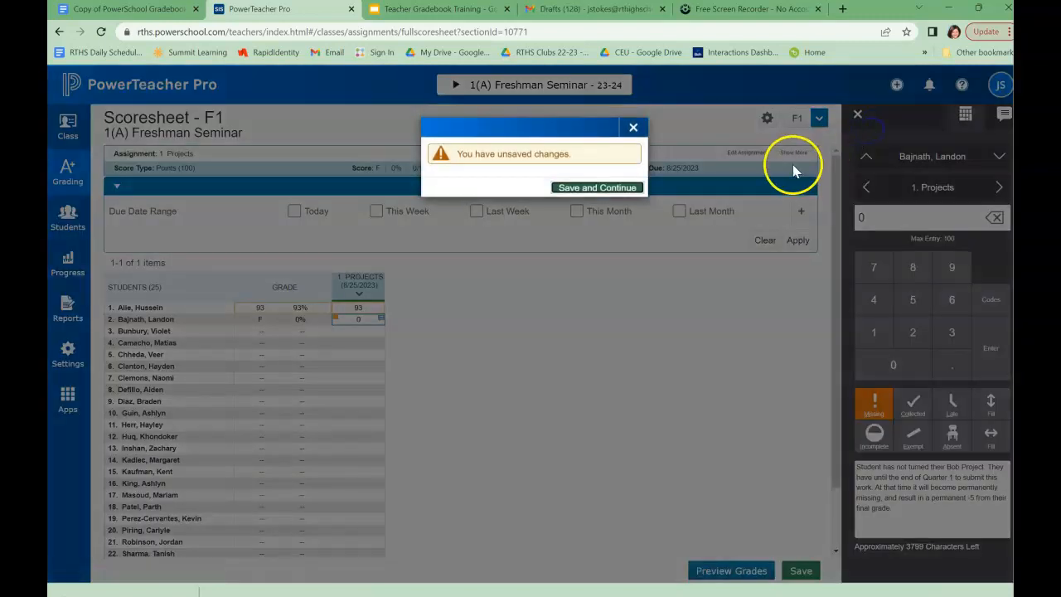
pyautogui.click(602, 187)
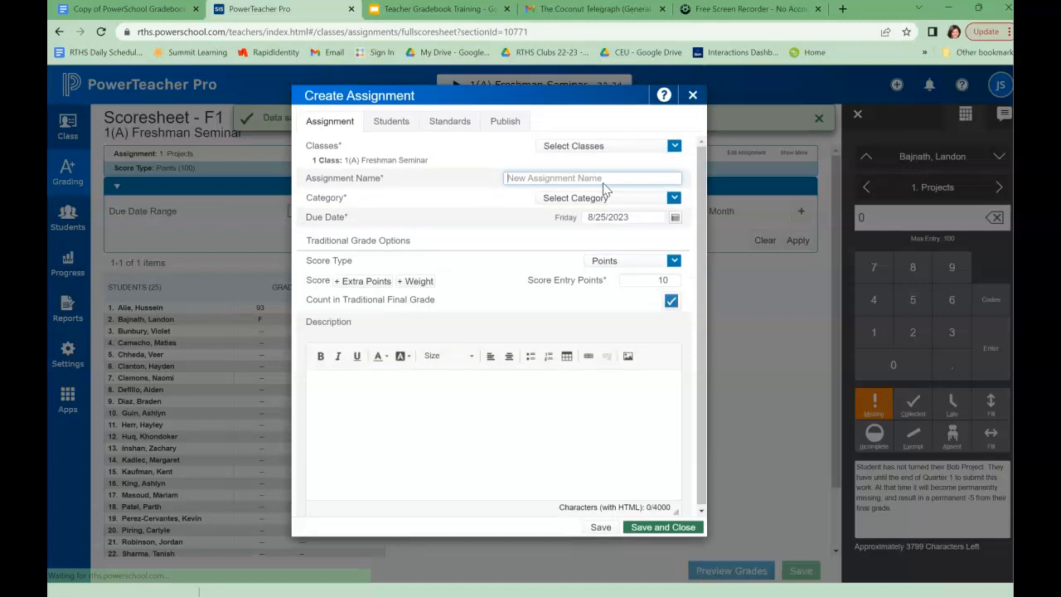
# Name the new Freshman Seminar assignment "2. PFA" and assign it to the PFA - Power Focus Assessments category.
pyautogui.click(576, 149)
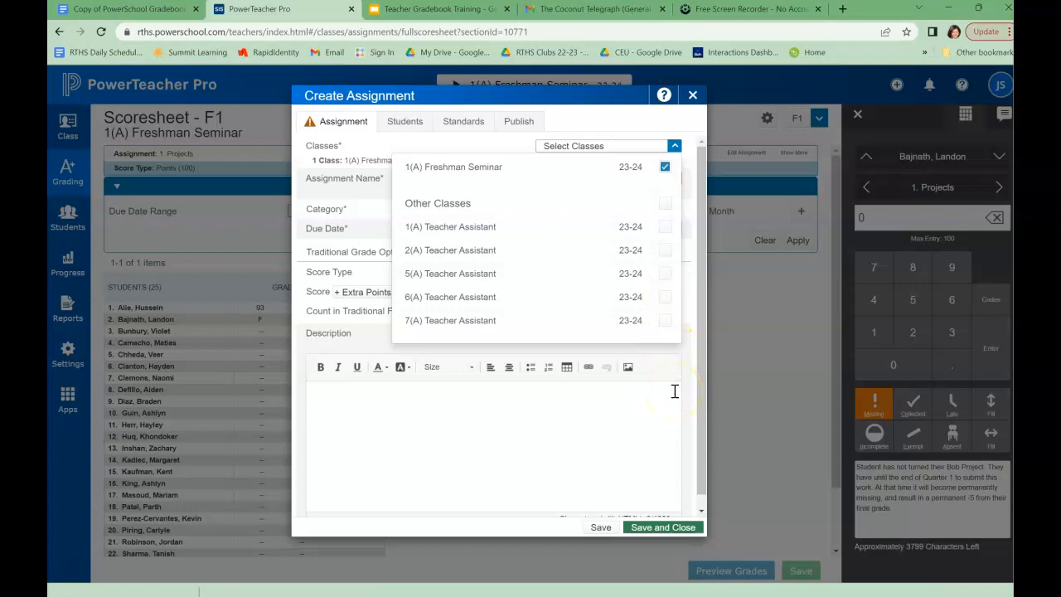
pyautogui.click(675, 148)
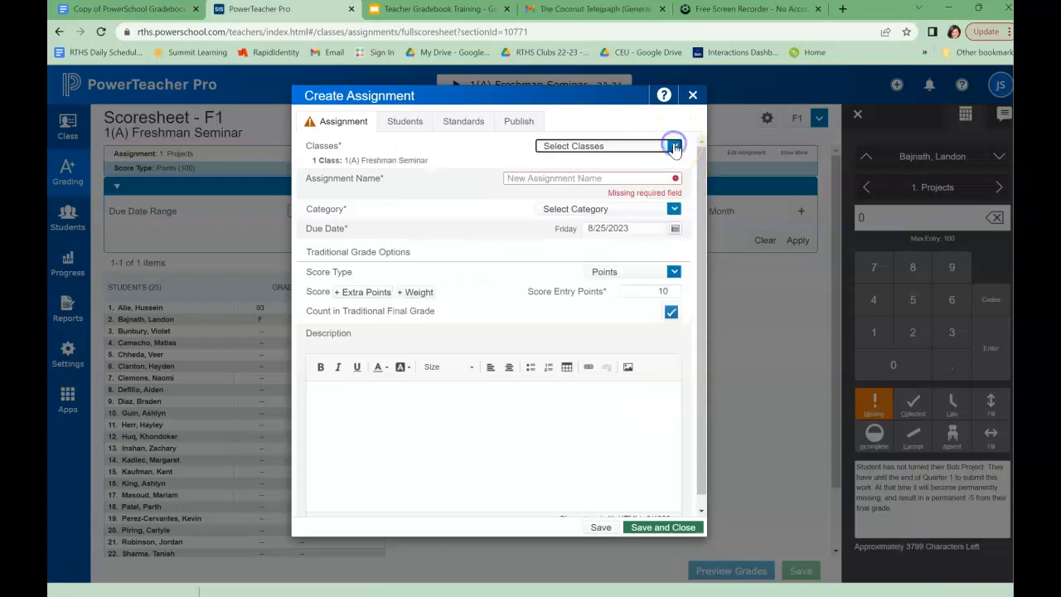
pyautogui.click(575, 179)
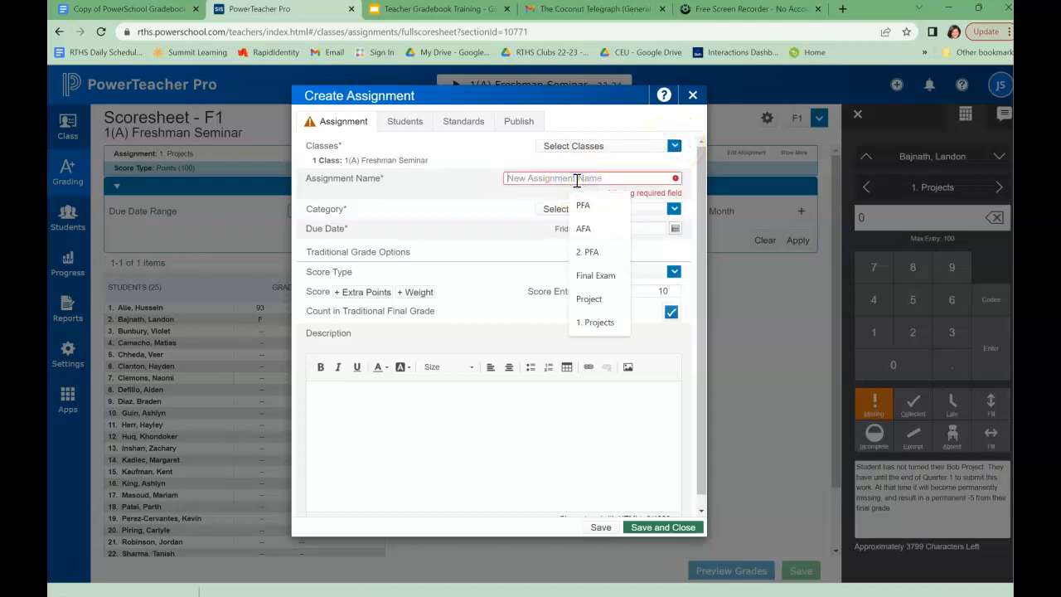
pyautogui.write('2. PFA')
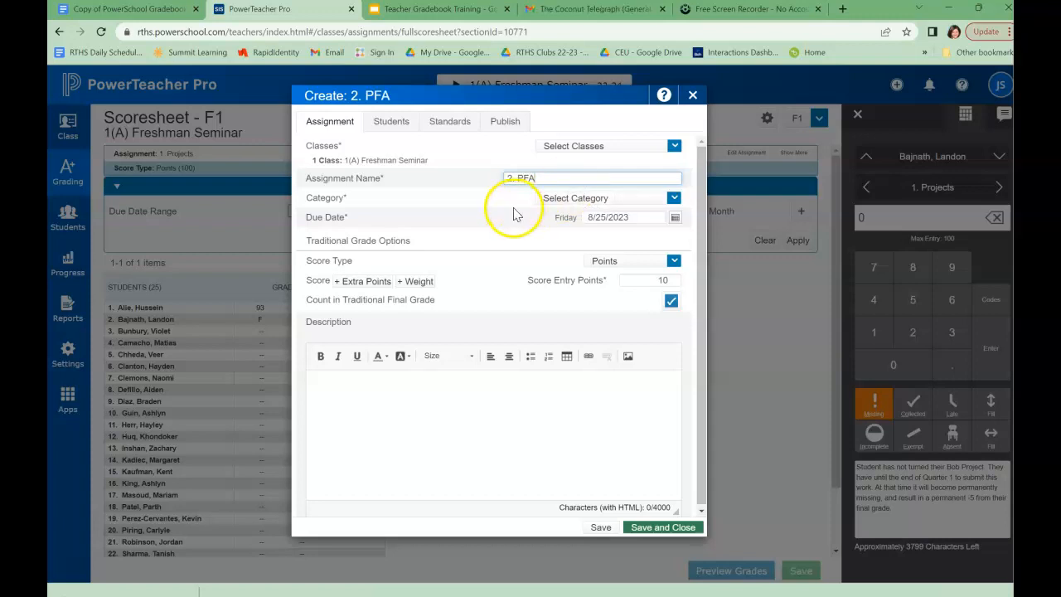
pyautogui.click(577, 201)
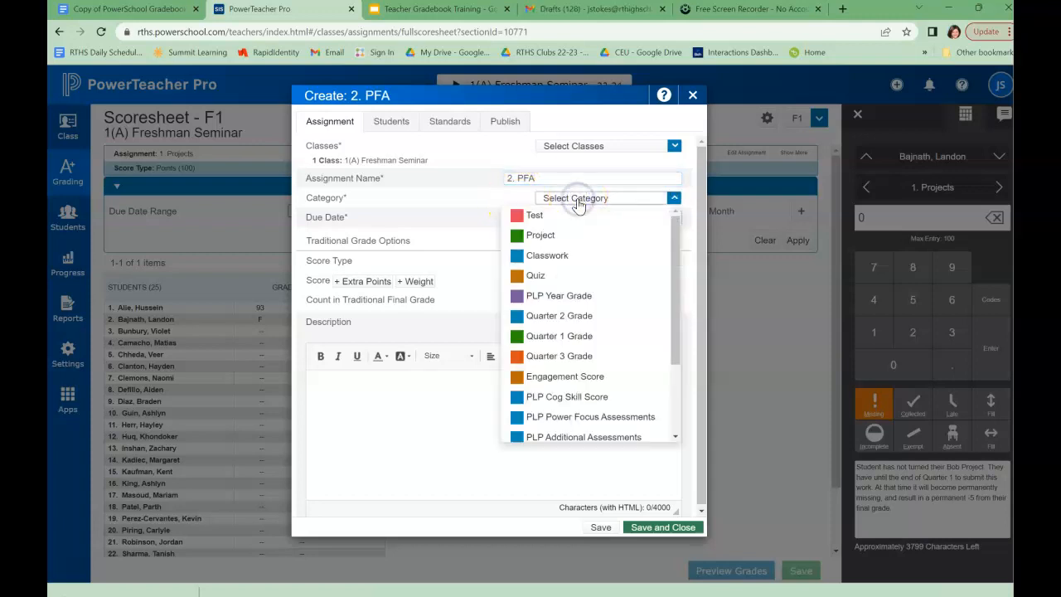
pyautogui.scroll(-3, 628, 337)
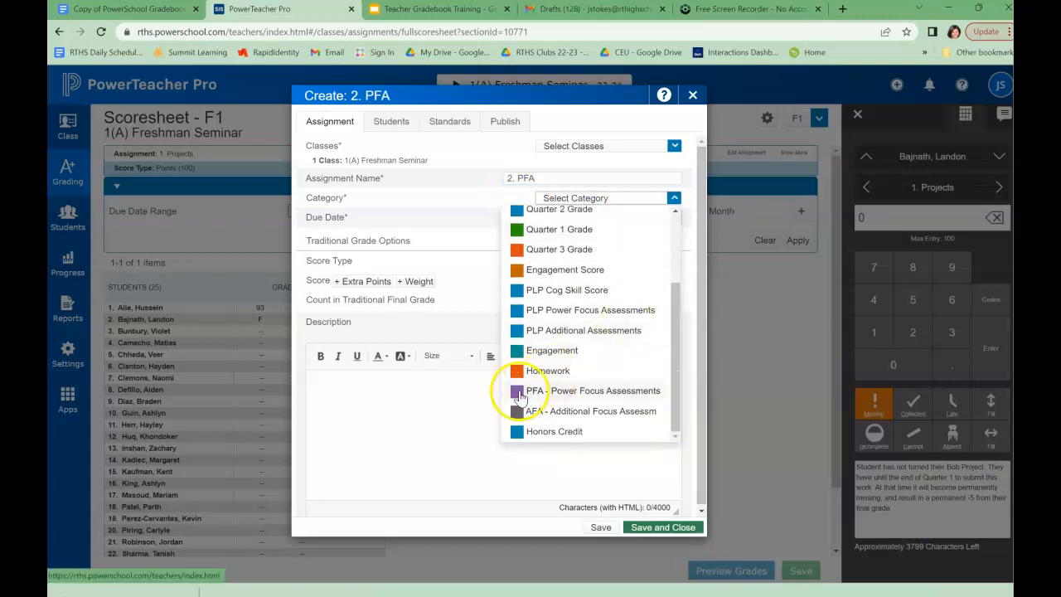
pyautogui.click(544, 394)
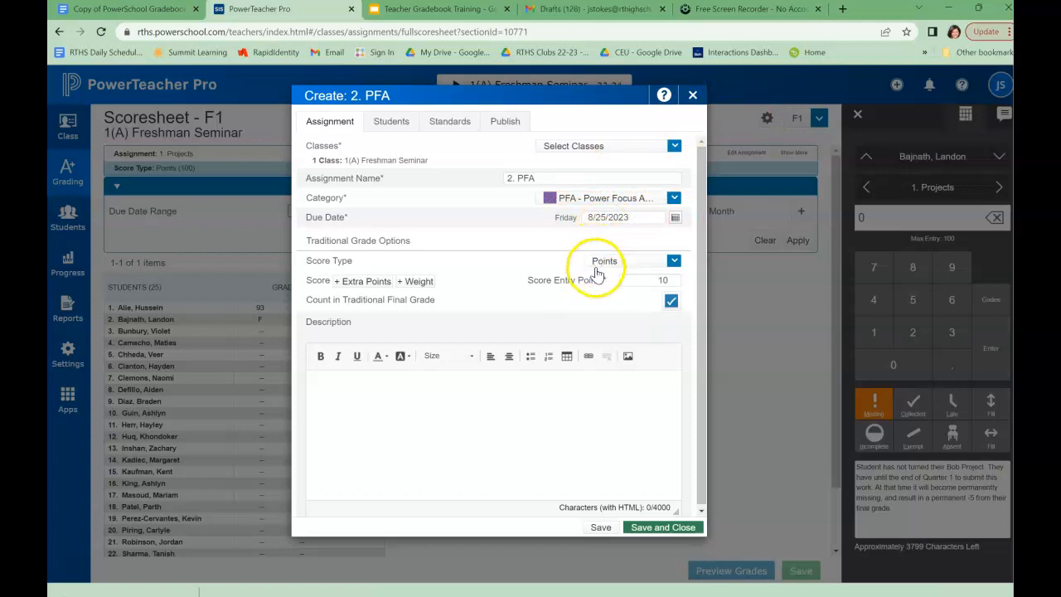
# Set the 2. PFA assignment's score entry points to 1, then save and close it.
pyautogui.click(675, 281)
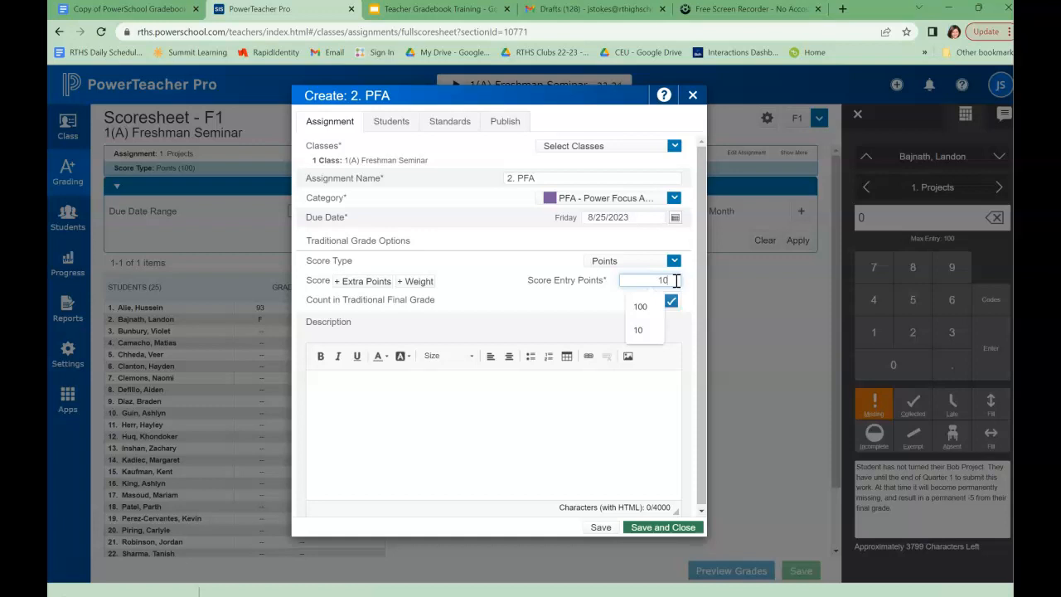
pyautogui.click(591, 310)
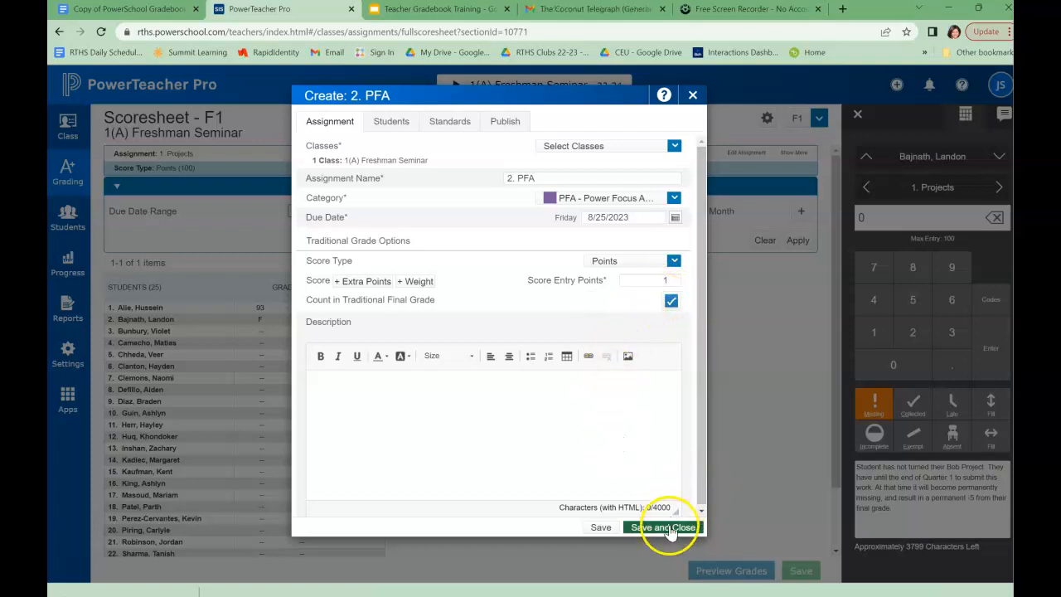
pyautogui.click(639, 151)
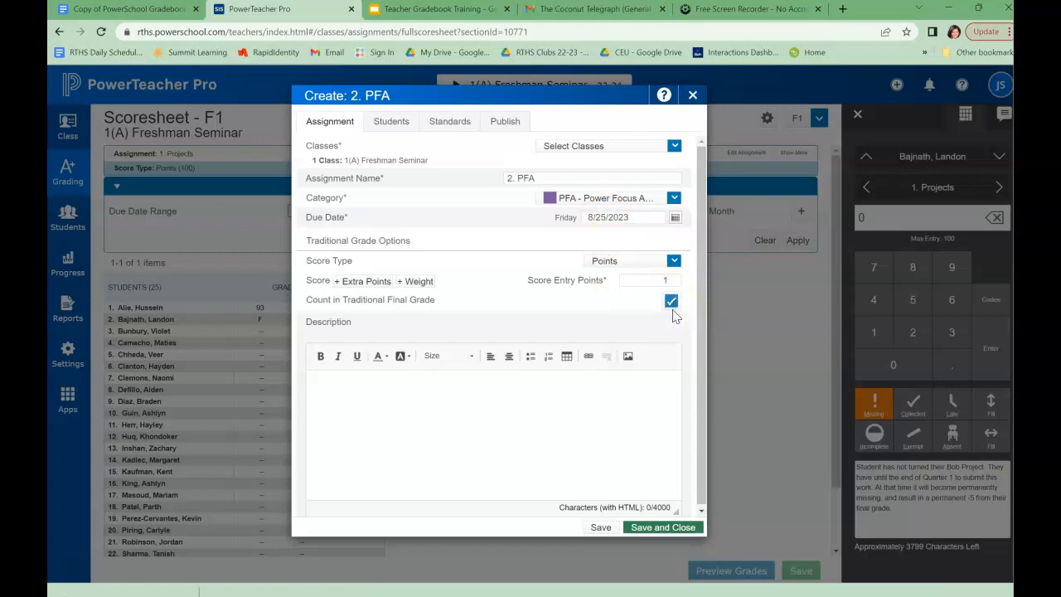
pyautogui.click(684, 529)
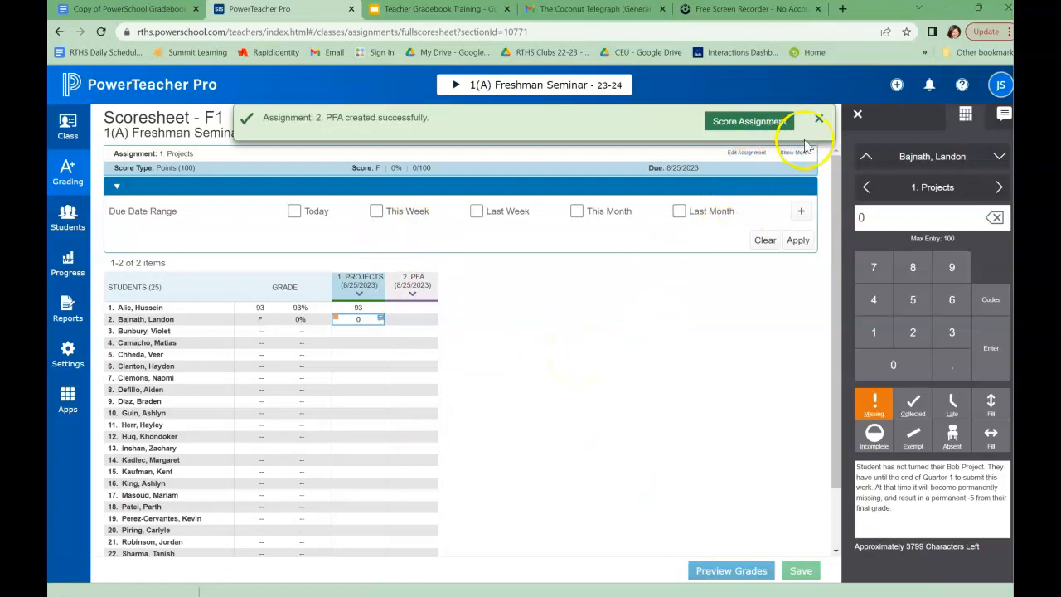
pyautogui.click(818, 118)
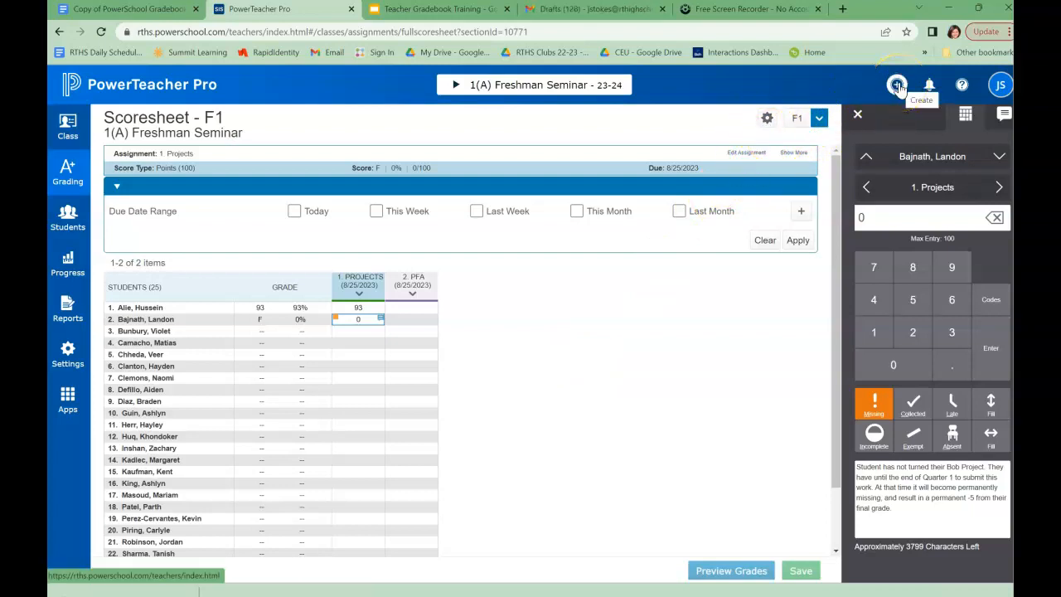
# Start another assignment for the 1(A) Freshman Seminar class and name it "3. AFA".
pyautogui.click(897, 85)
pyautogui.click(854, 134)
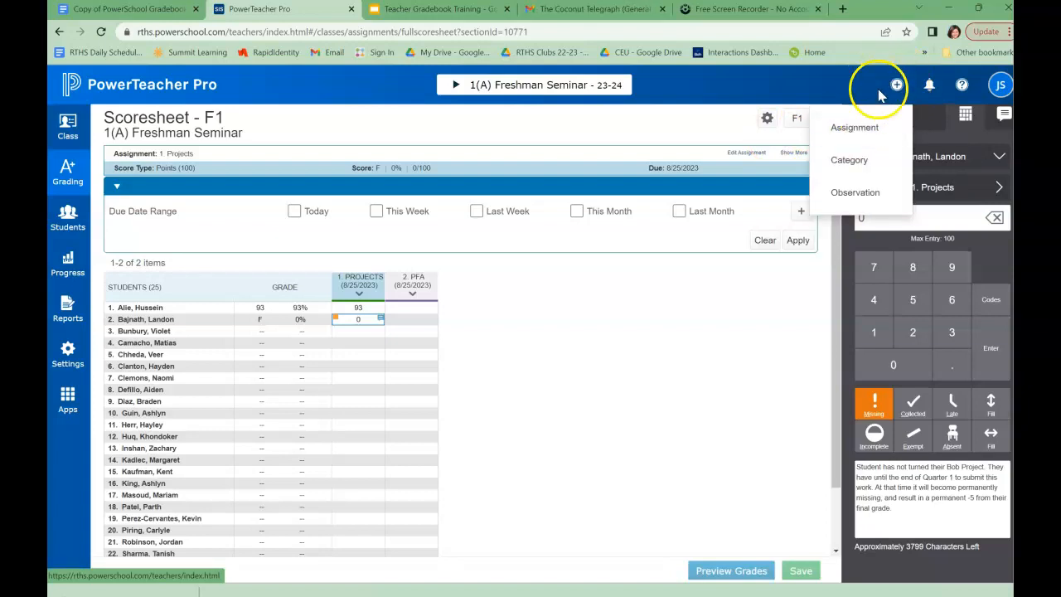
pyautogui.click(854, 129)
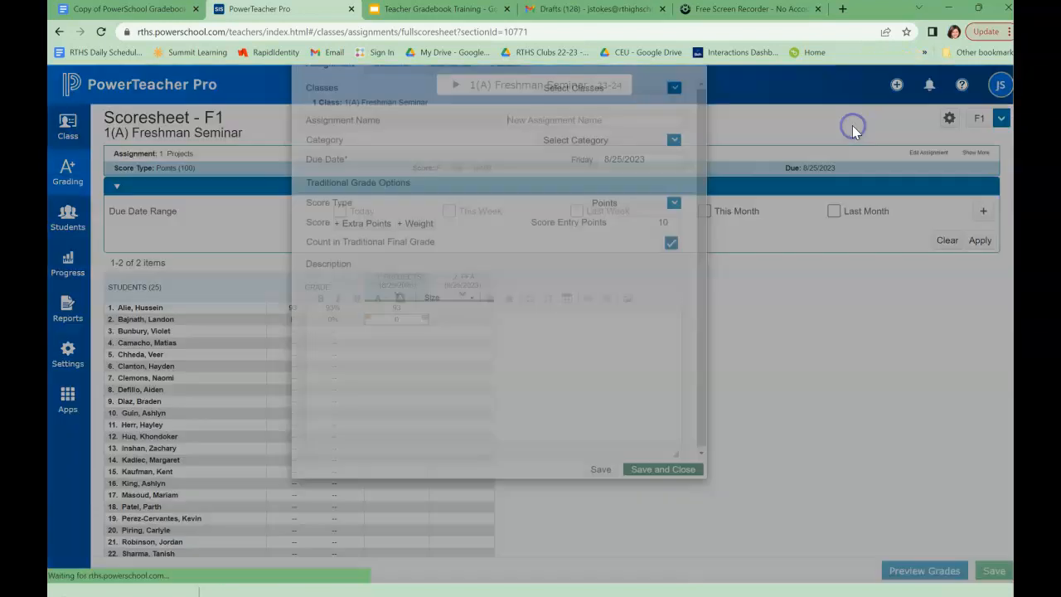
pyautogui.click(675, 148)
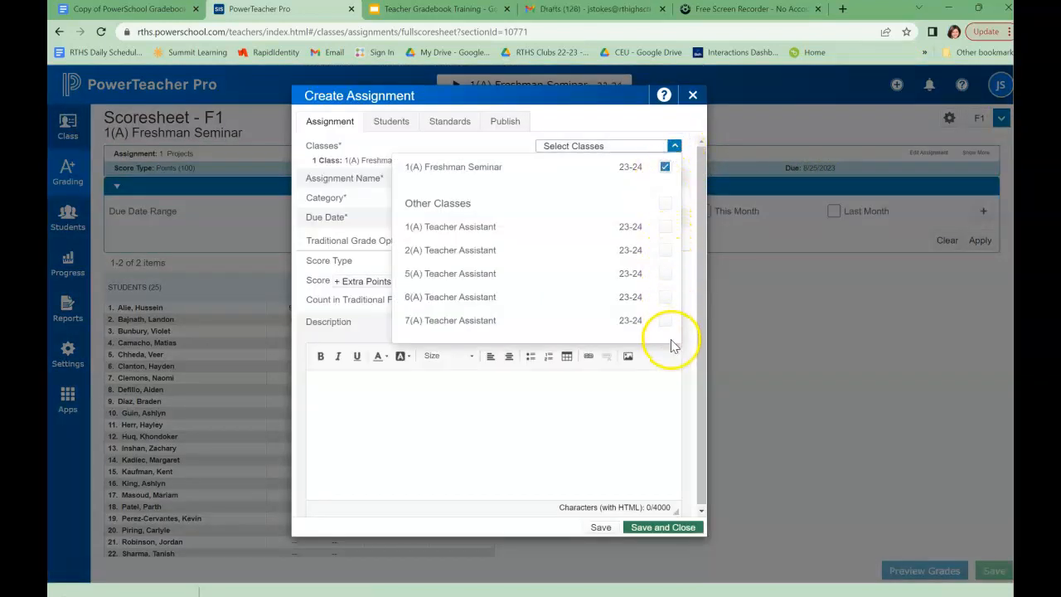
pyautogui.click(675, 148)
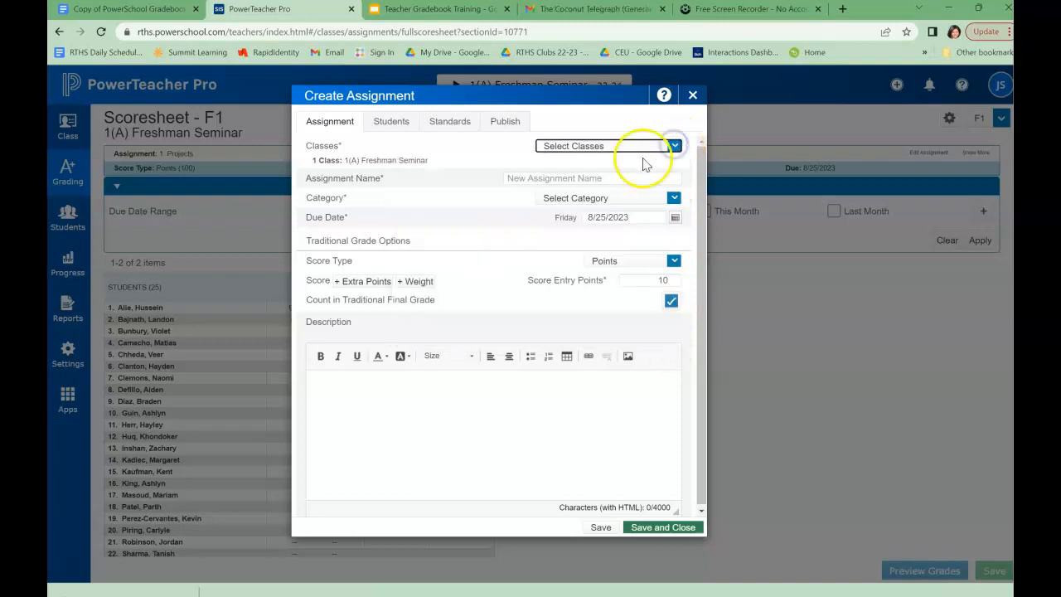
pyautogui.click(587, 177)
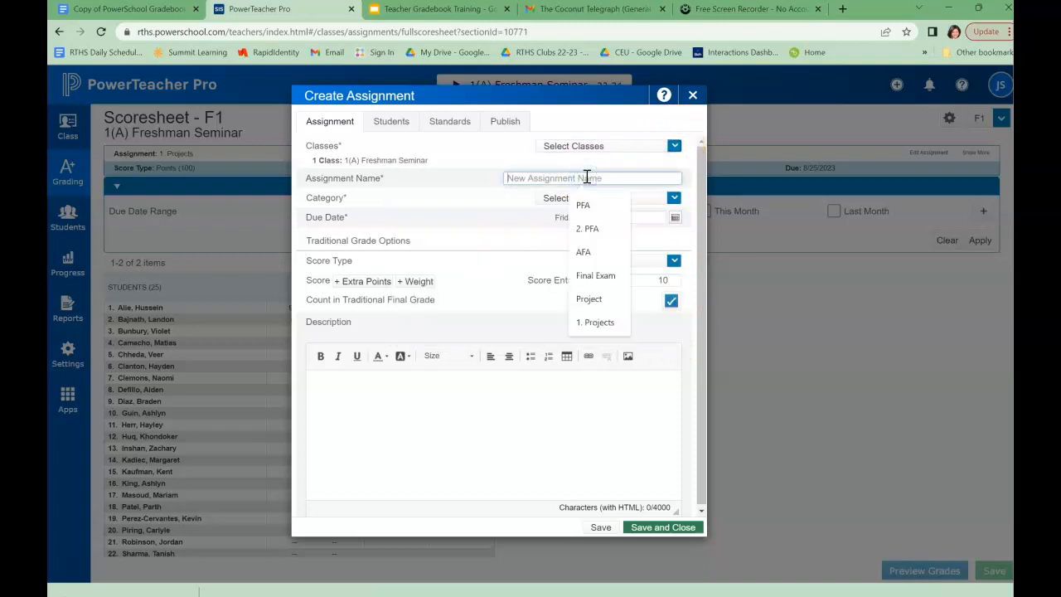
pyautogui.write('3')
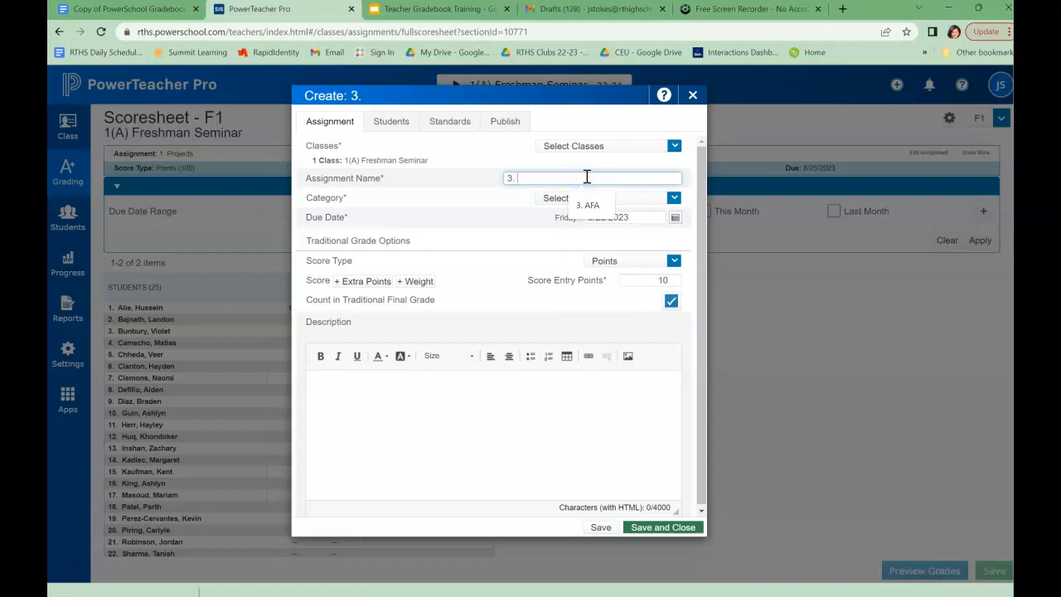
pyautogui.write('. AFA')
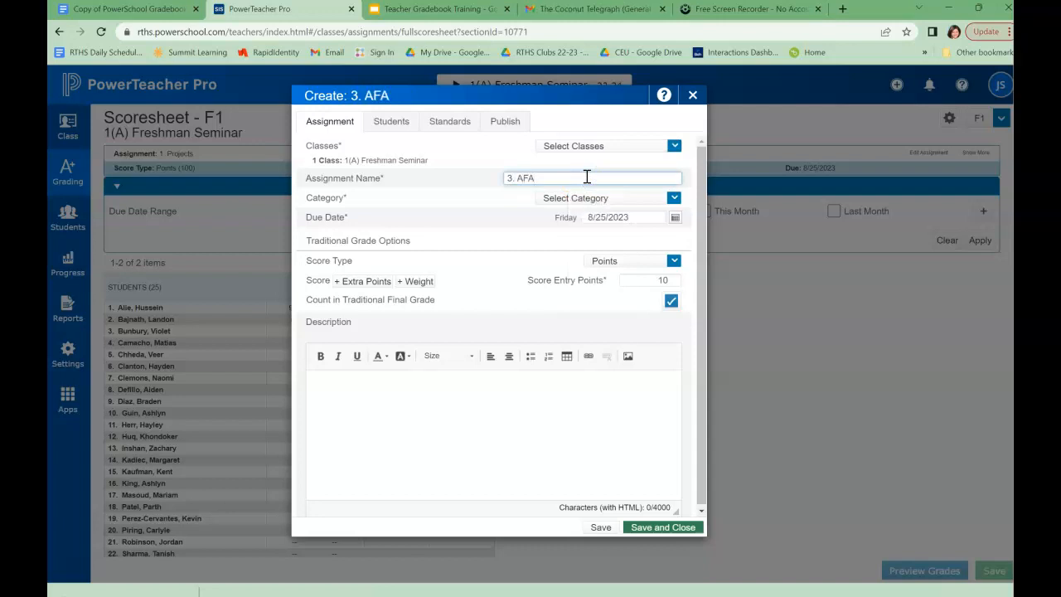
# Assign 3. AFA to the AFA - Additional Focus Assessment category and set its score entry points to 1.
pyautogui.click(585, 199)
pyautogui.scroll(-4, 589, 362)
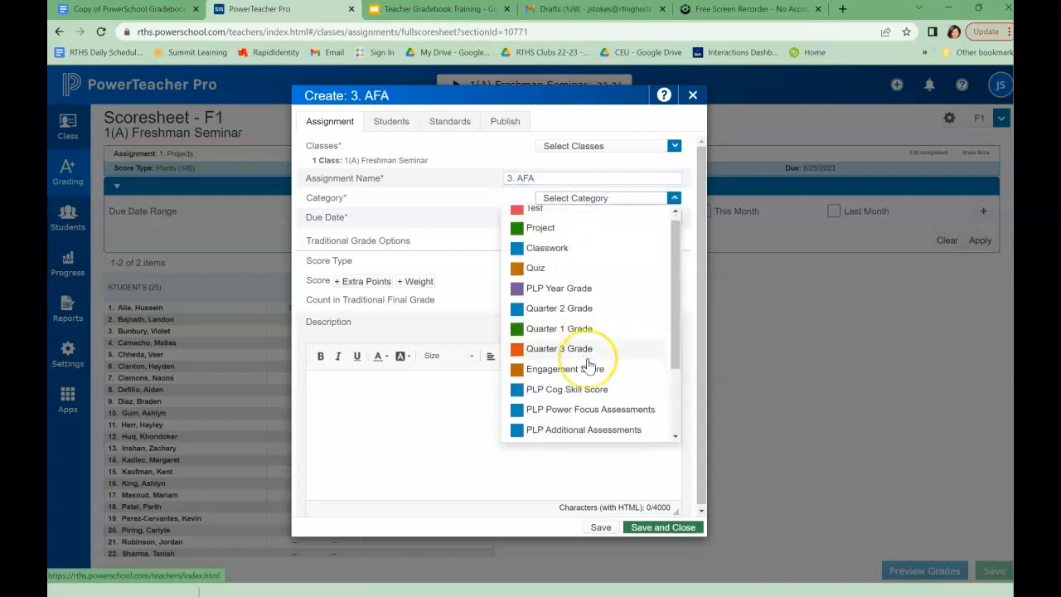
pyautogui.click(587, 412)
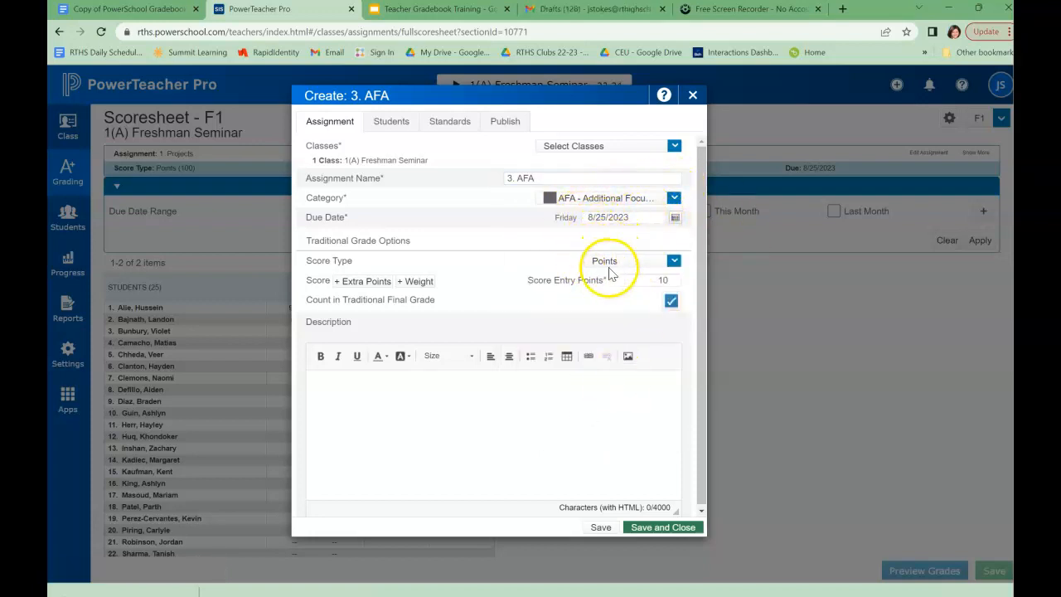
pyautogui.click(674, 282)
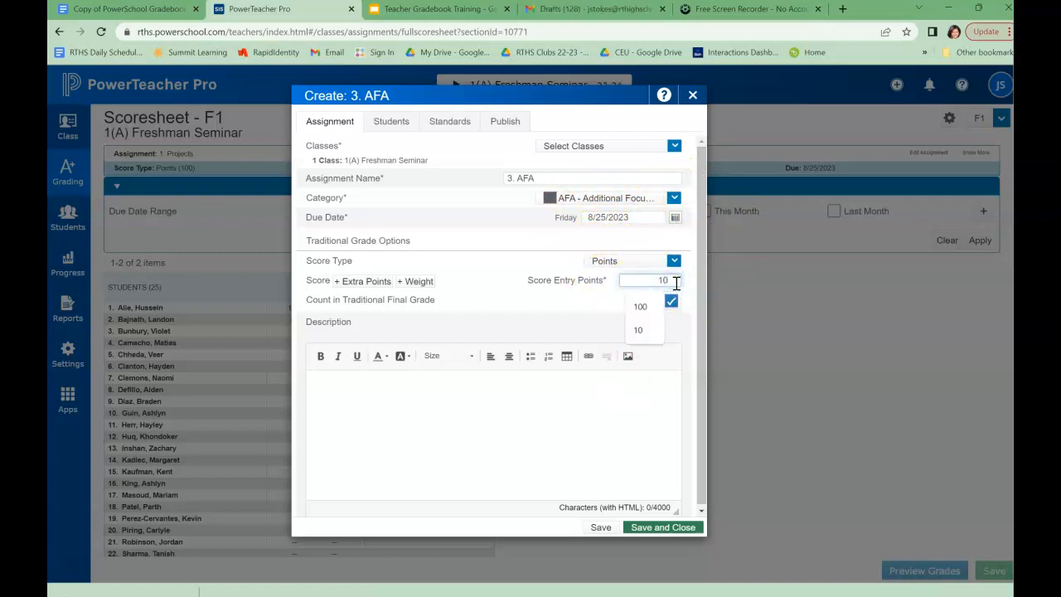
pyautogui.click(592, 306)
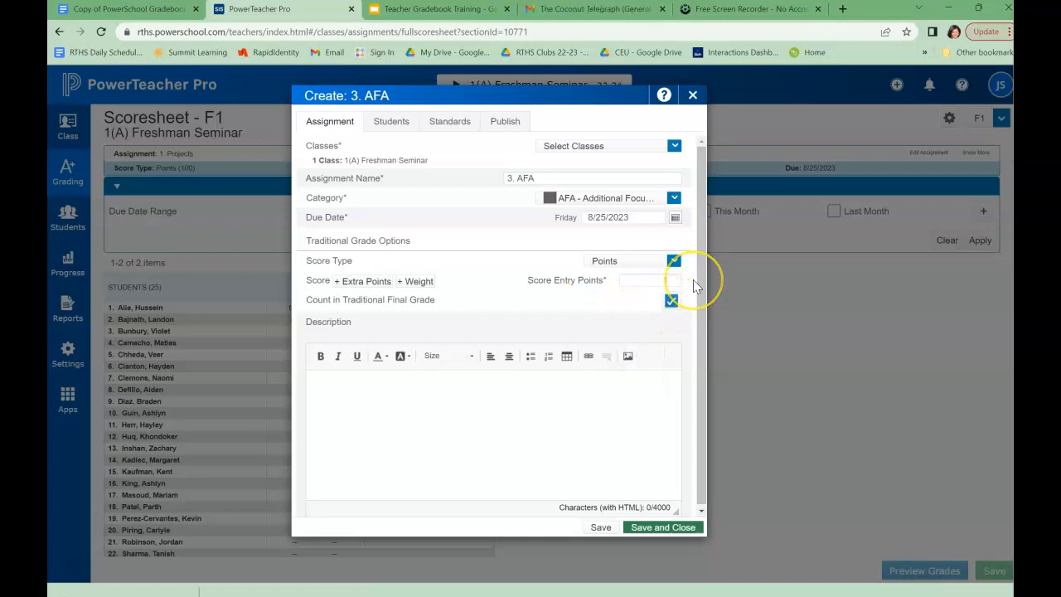
pyautogui.click(649, 537)
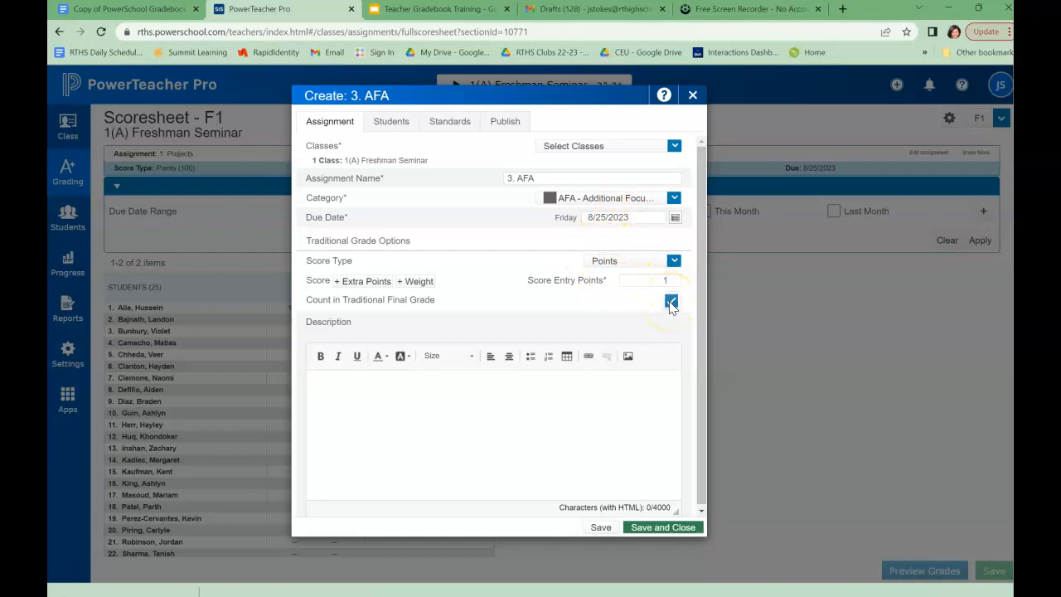
# Save and close the 3. AFA assignment.
pyautogui.click(659, 529)
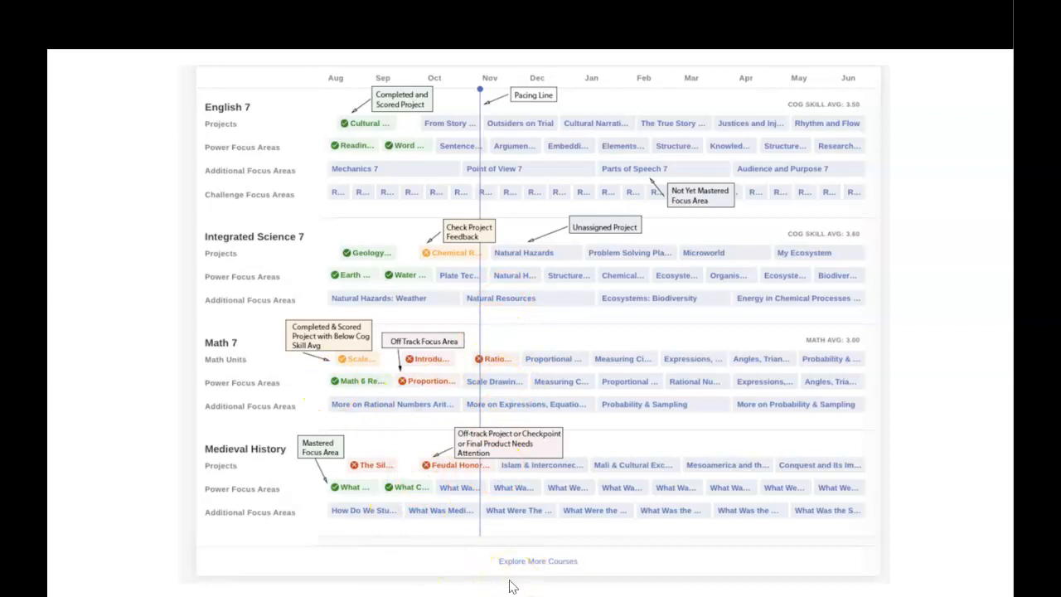
# Exit the training slideshow, switch to PowerTeacher Pro and open the 2. PFA assignment from the Freshman Seminar scoresheet.
pyautogui.click(161, 327)
pyautogui.press('Escape')
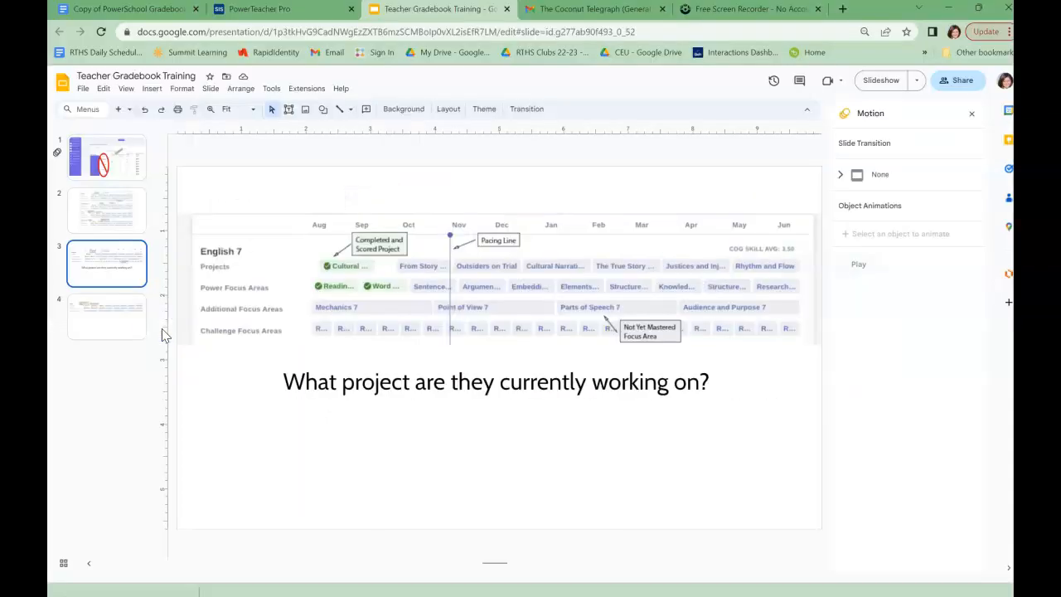
pyautogui.click(273, 17)
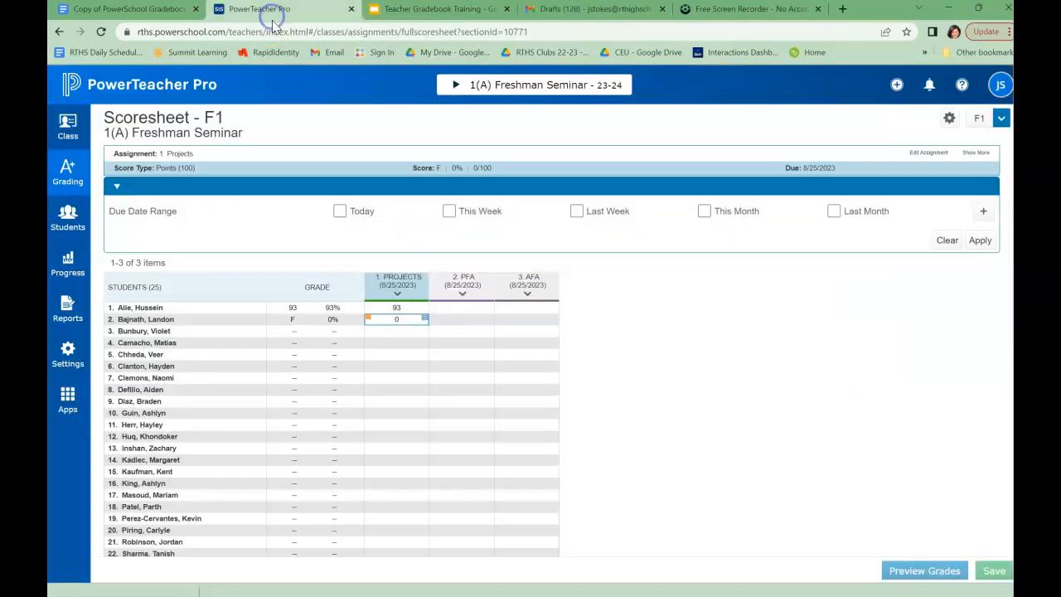
pyautogui.click(482, 291)
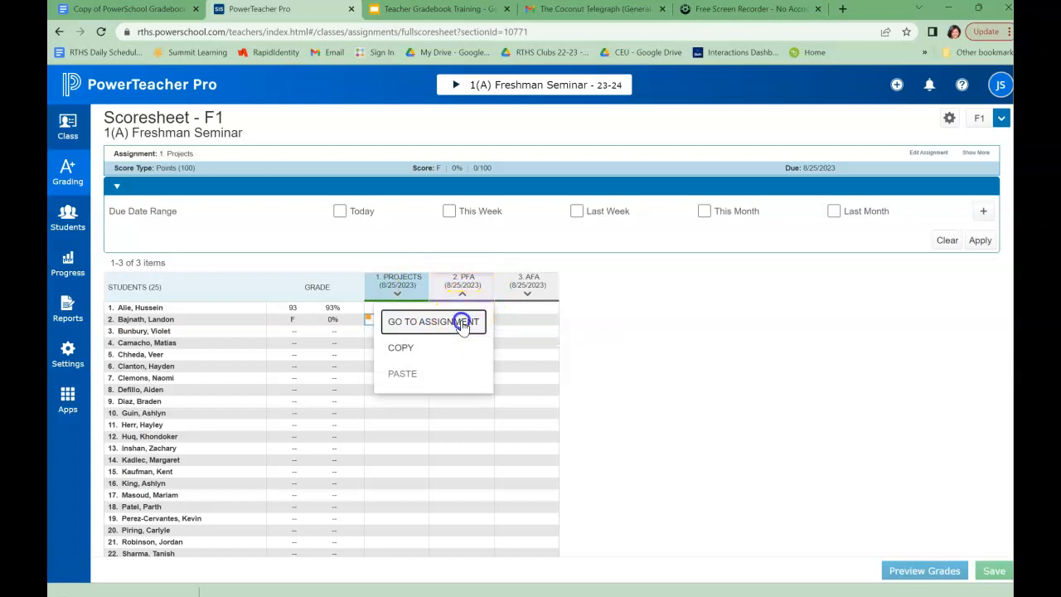
pyautogui.click(461, 322)
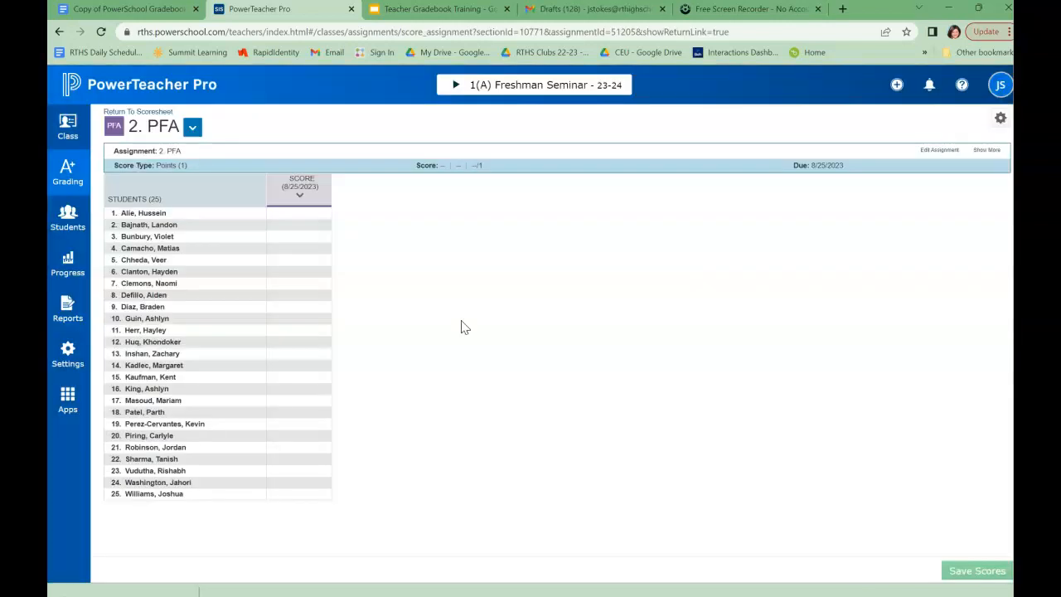
# Set the 2. PFA assignment's score entry points to 2, then save and close it.
pyautogui.click(942, 151)
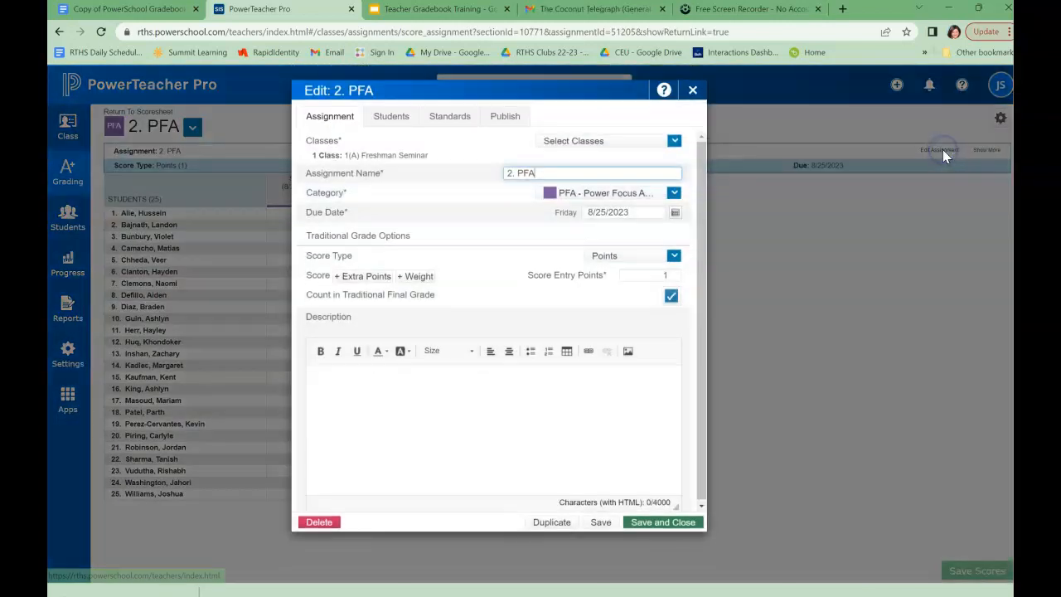
pyautogui.click(671, 282)
pyautogui.write('1')
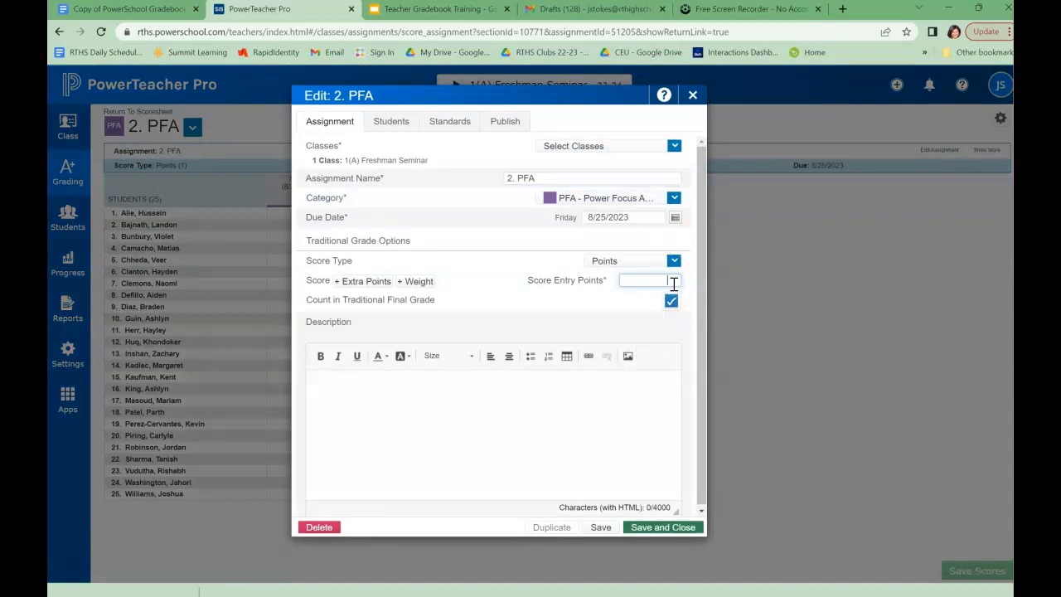
pyautogui.write('2')
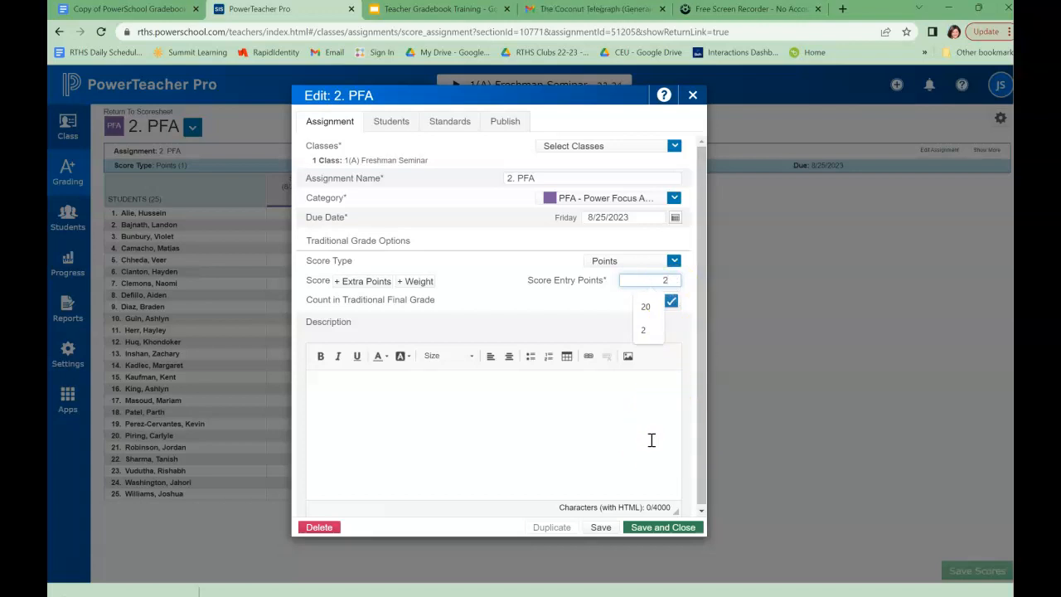
pyautogui.click(699, 528)
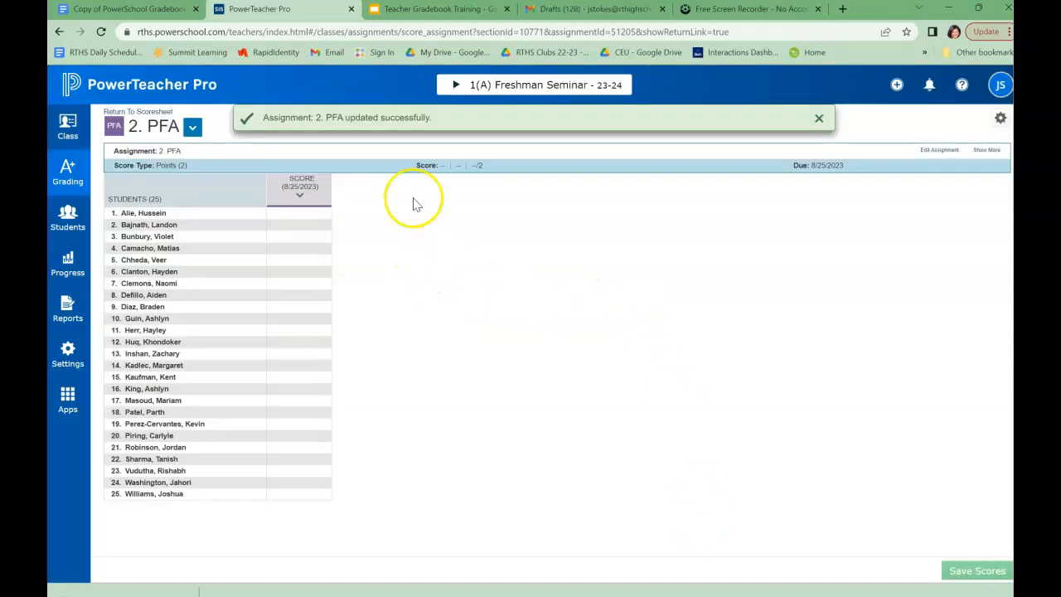
# Return to the class scoresheet and check the English 7 power focus areas on the Google Slides training slide.
pyautogui.click(70, 172)
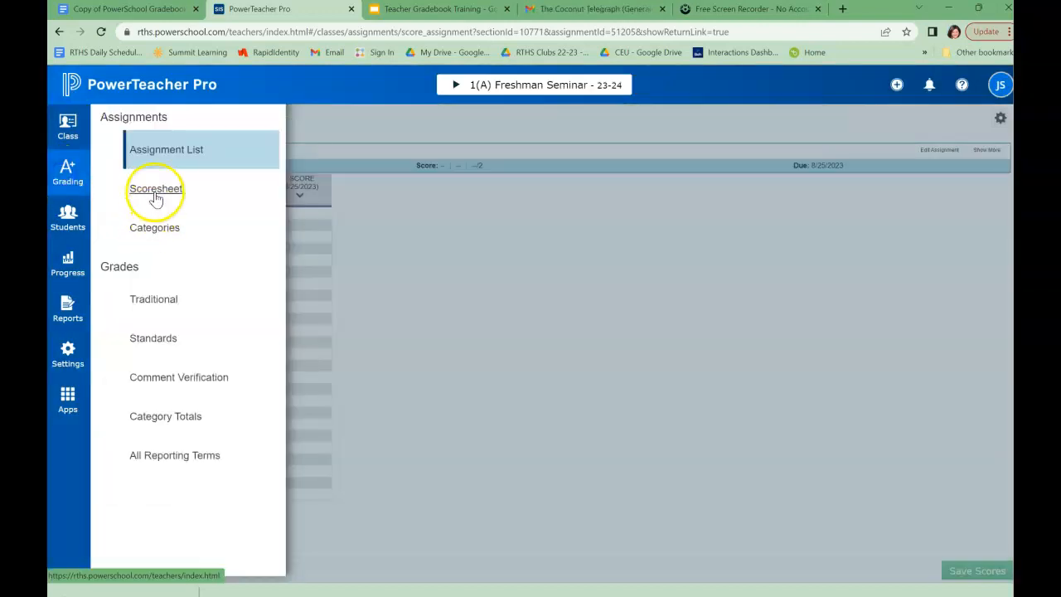
pyautogui.click(154, 194)
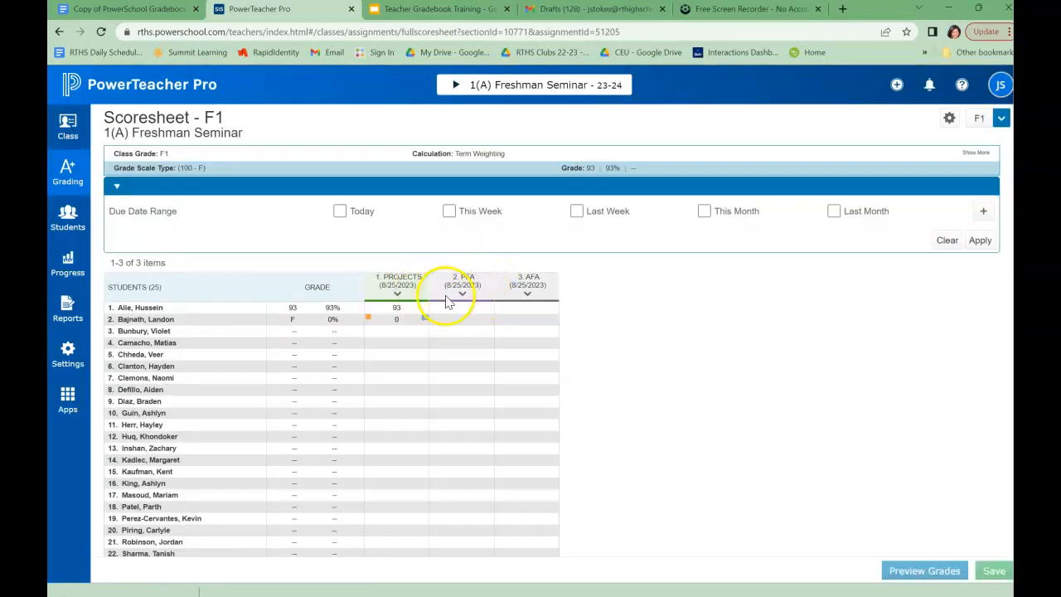
pyautogui.click(431, 10)
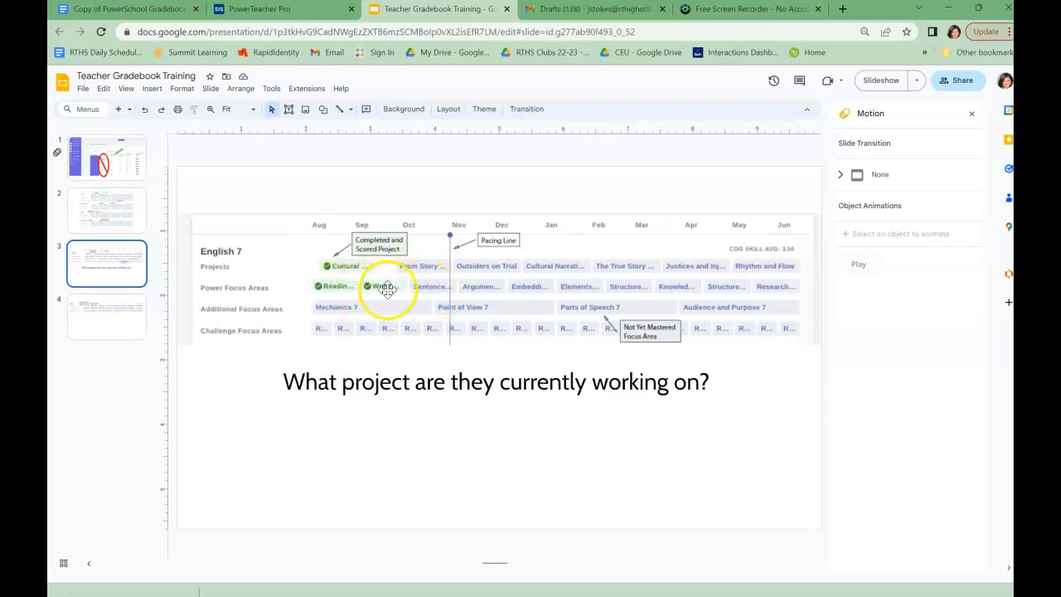
pyautogui.click(308, 10)
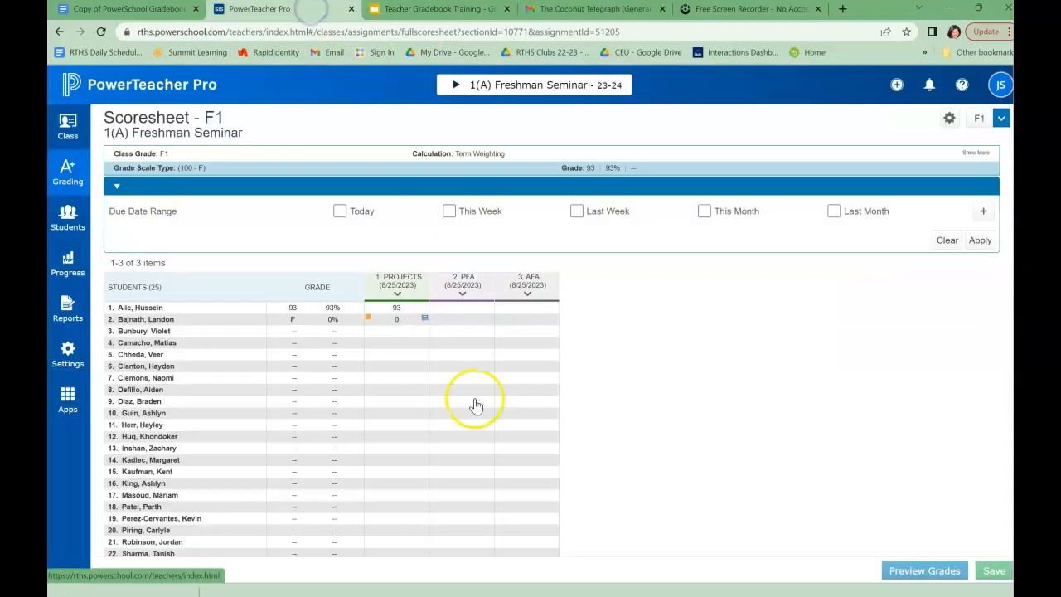
# Enter a score of 2 on 2. PFA for the first student and save the scoresheet.
pyautogui.click(470, 309)
pyautogui.write('2')
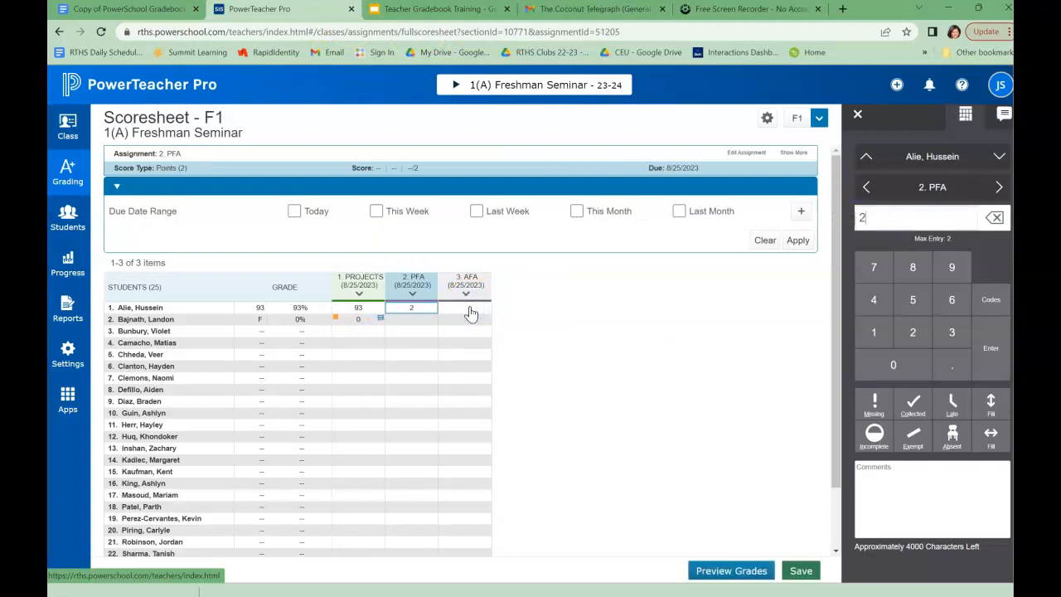
pyautogui.click(801, 571)
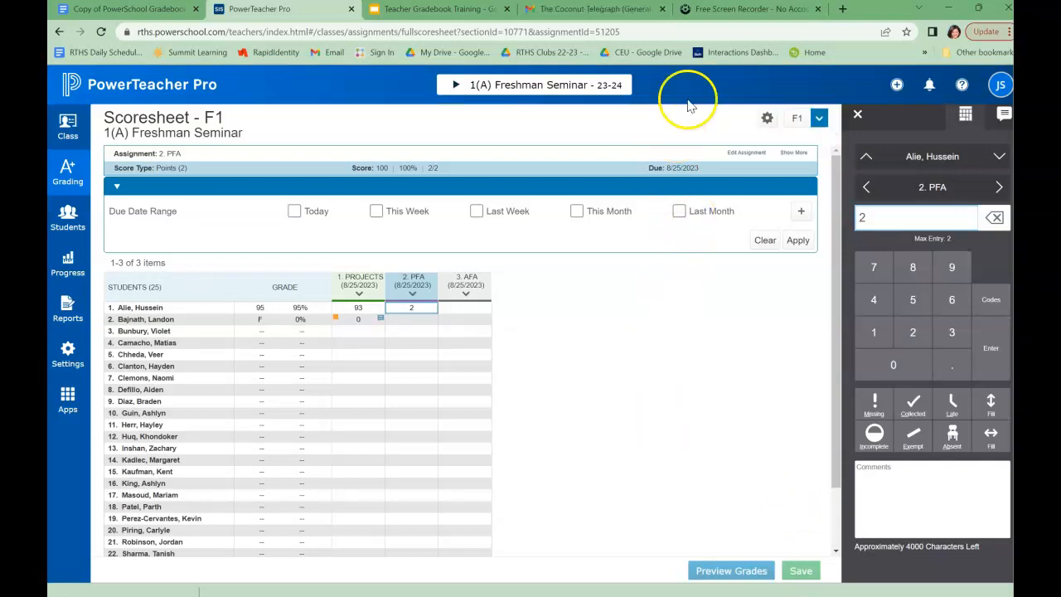
# Examine the Math 7 power focus areas on slide 4 of the Google Slides training deck, and return to PowerTeacher Pro.
pyautogui.click(442, 10)
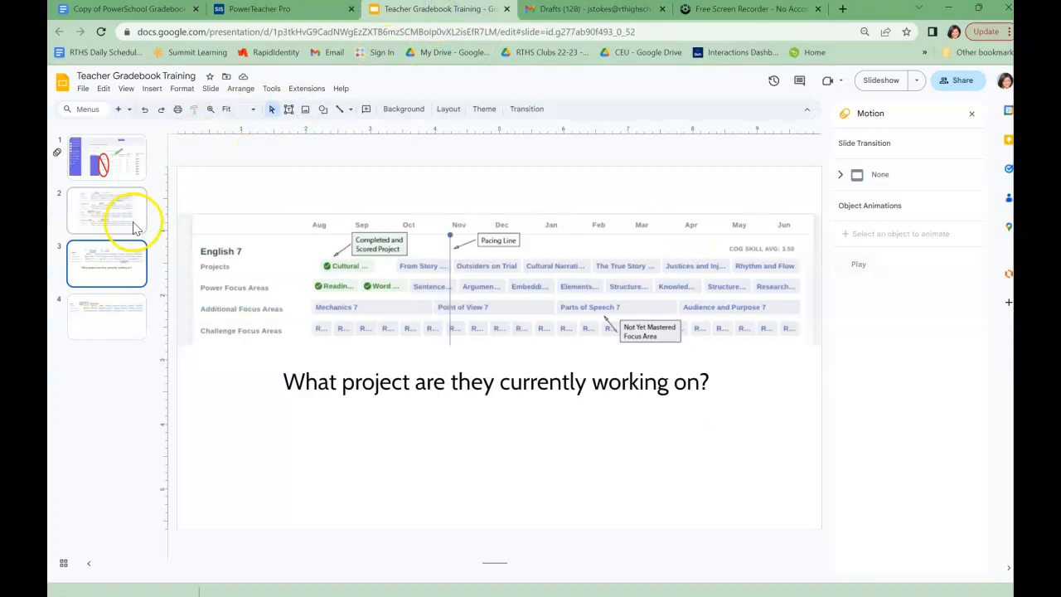
pyautogui.click(120, 317)
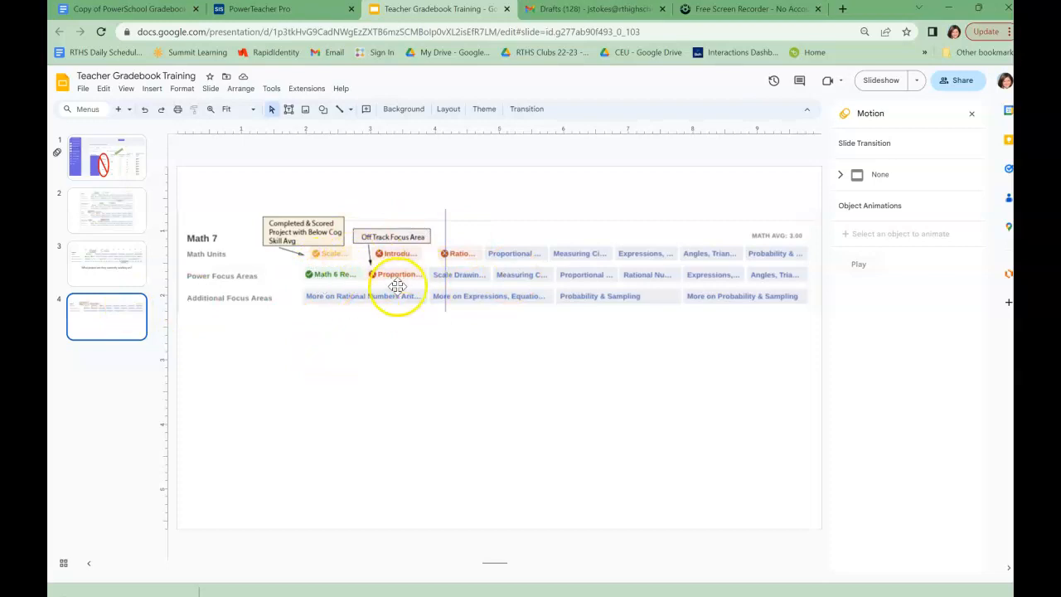
pyautogui.click(282, 10)
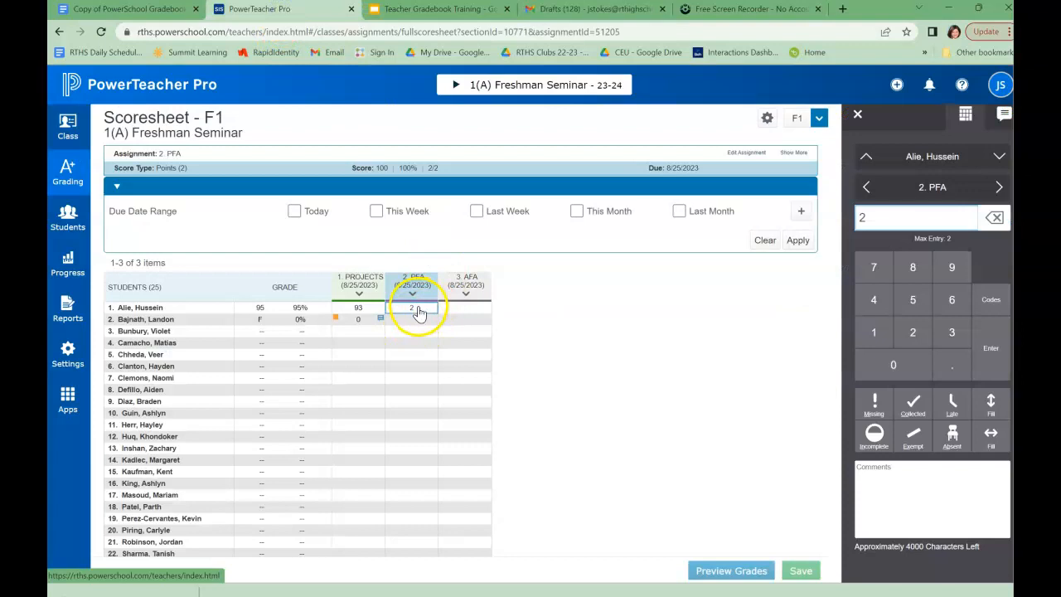
# Change the first student's 2. PFA score to 1 and save the scoresheet.
pyautogui.click(419, 311)
pyautogui.write('1')
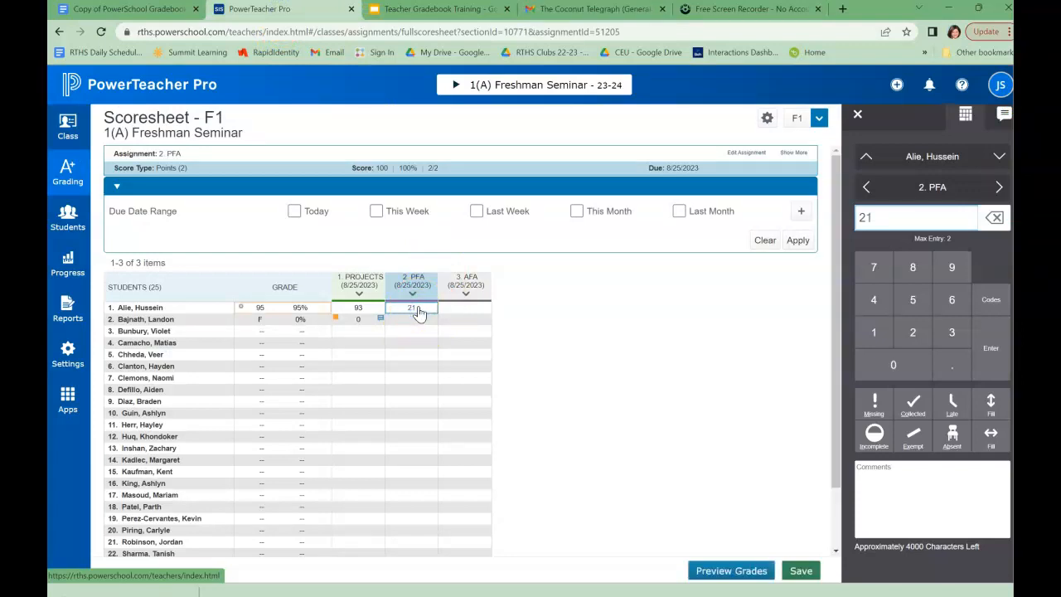
pyautogui.click(869, 218)
pyautogui.press('BackSpace')
pyautogui.click(801, 572)
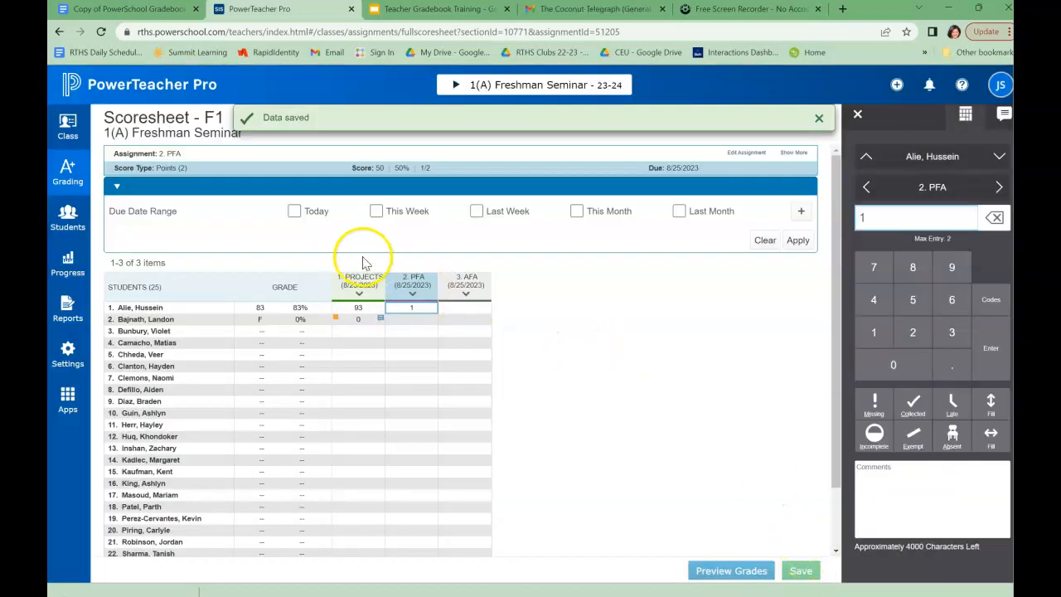
pyautogui.click(409, 311)
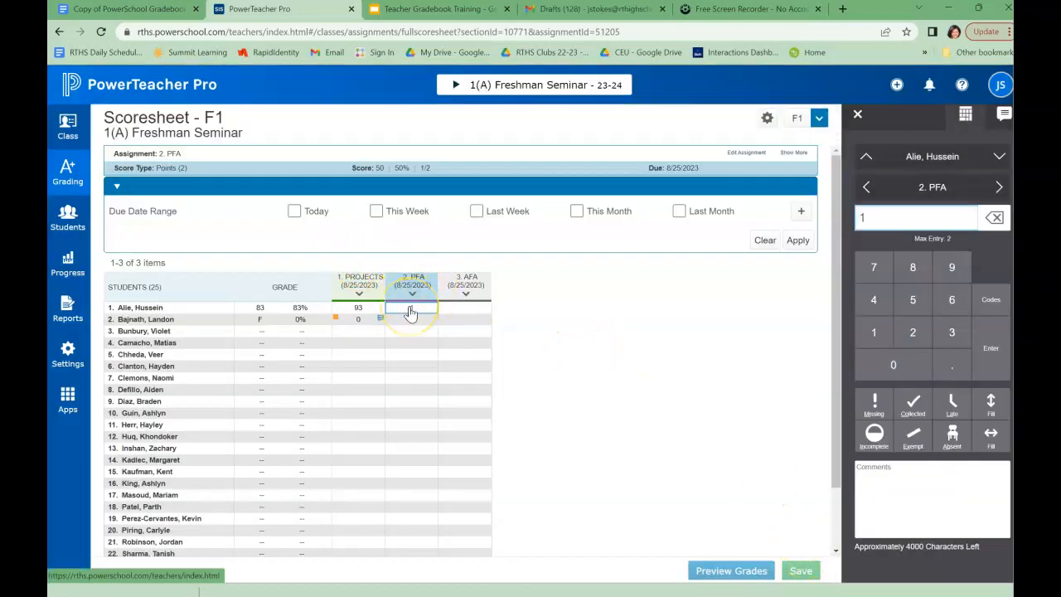
pyautogui.click(409, 313)
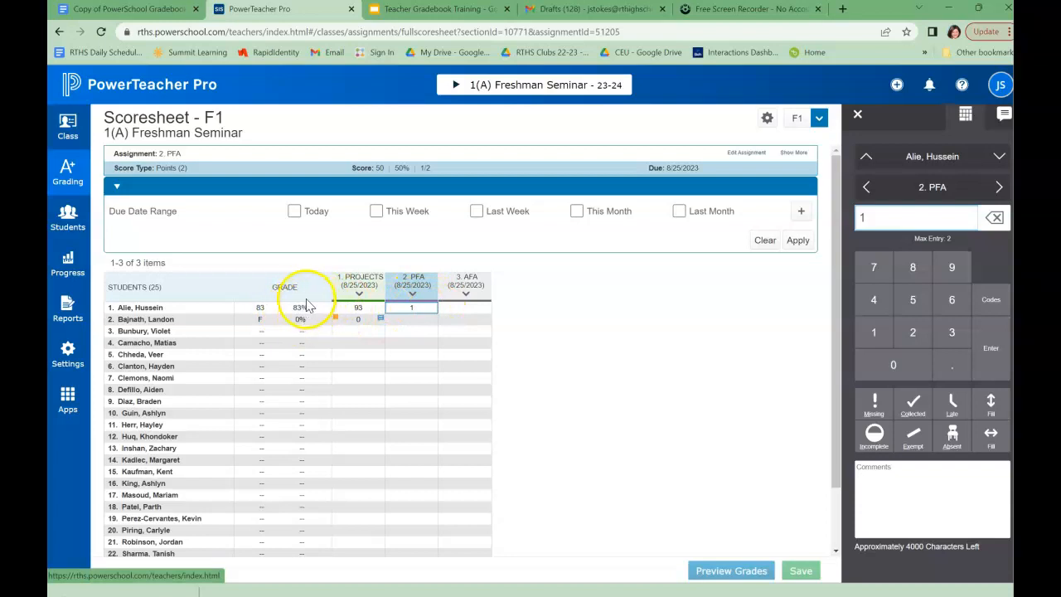
pyautogui.click(418, 312)
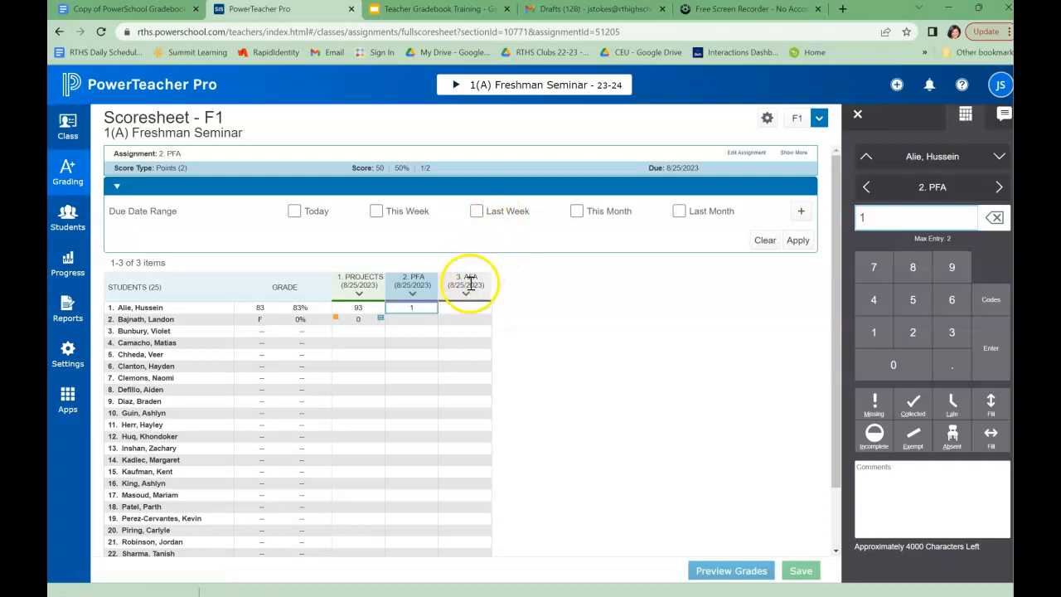
# Review the student progress overview in the Google Slides training deck, exit the slideshow and return to PowerTeacher Pro.
pyautogui.click(442, 9)
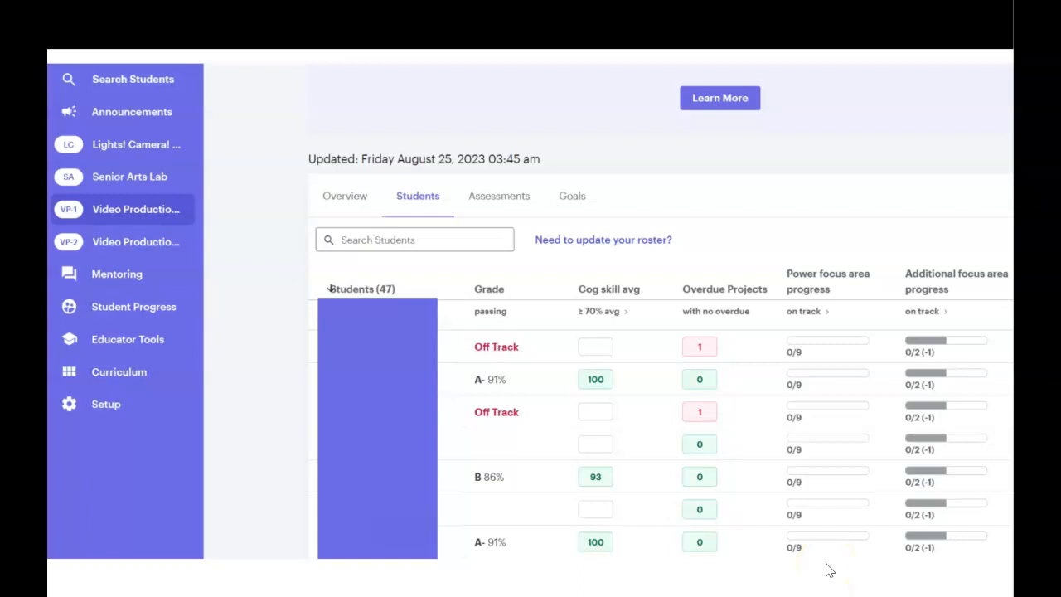
pyautogui.click(317, 345)
pyautogui.press('Escape')
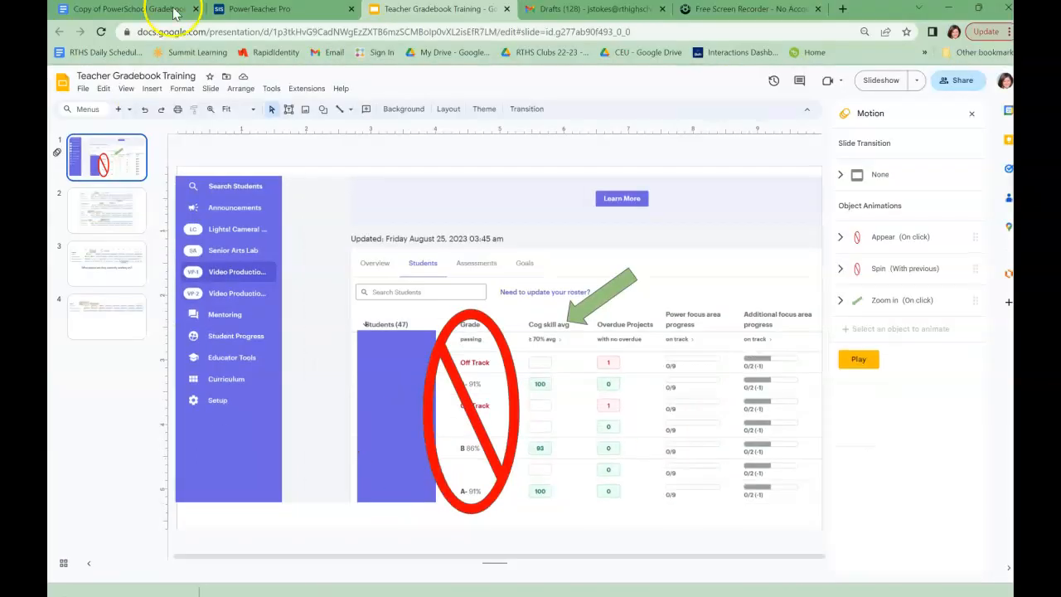
pyautogui.click(253, 9)
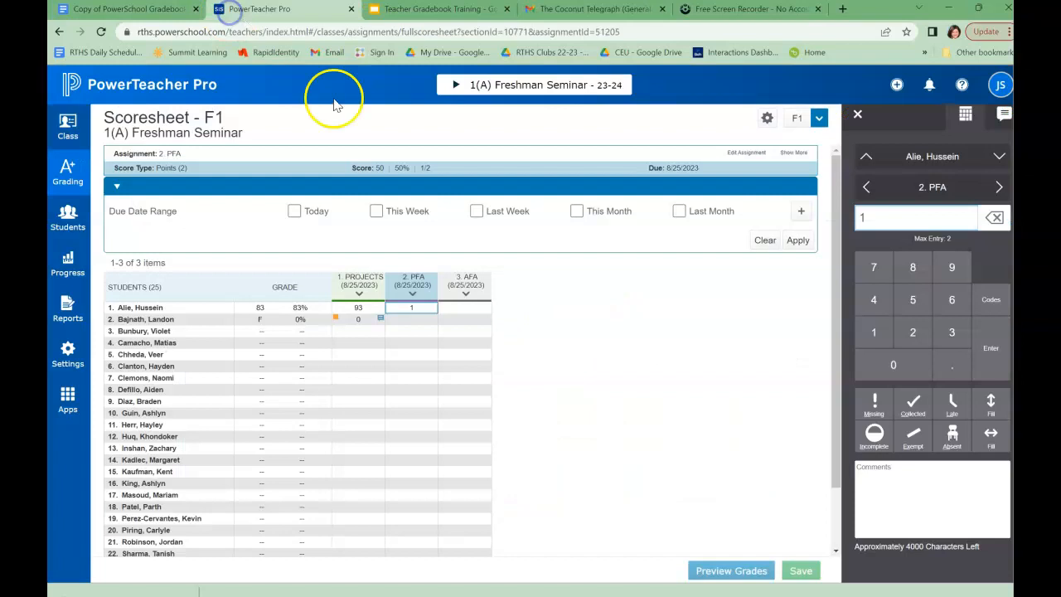
# Clear and save the first student's 2. PFA score, and re-enter it as 1 with another save.
pyautogui.click(413, 309)
pyautogui.click(417, 310)
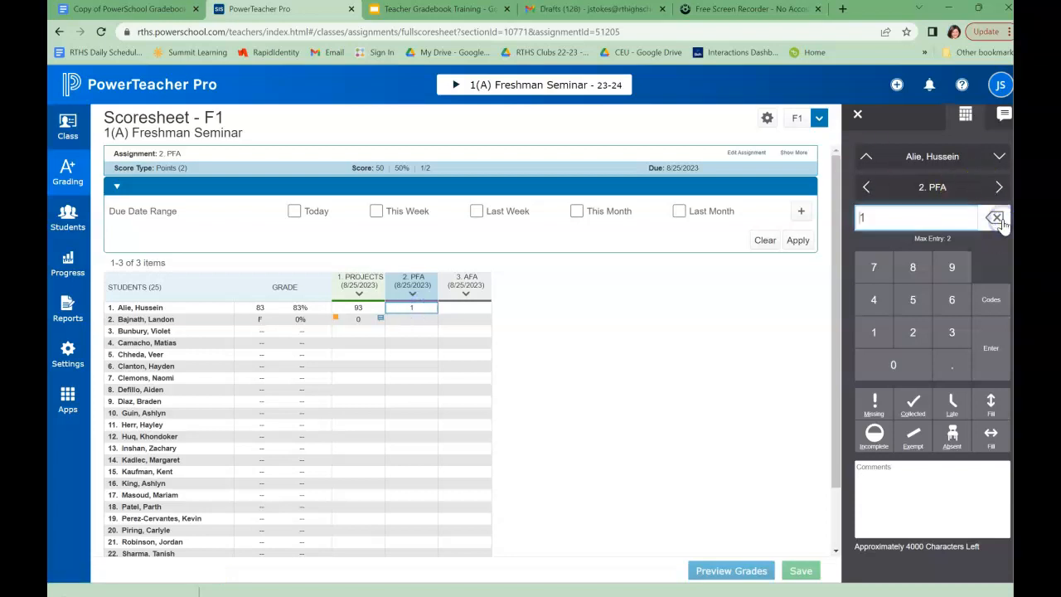
pyautogui.click(929, 219)
pyautogui.press('BackSpace')
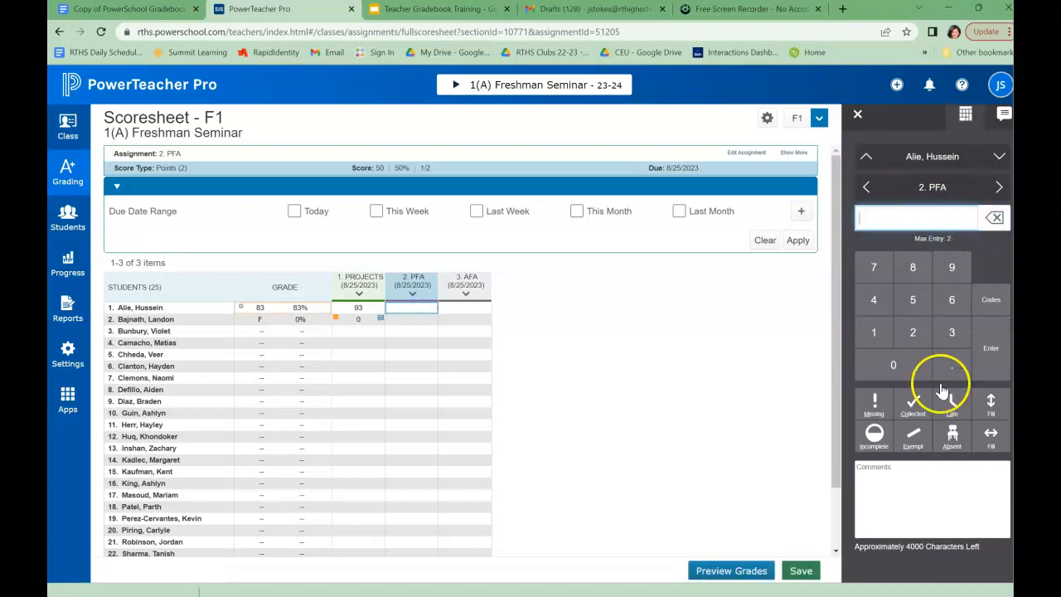
pyautogui.rightClick(801, 565)
pyautogui.click(799, 572)
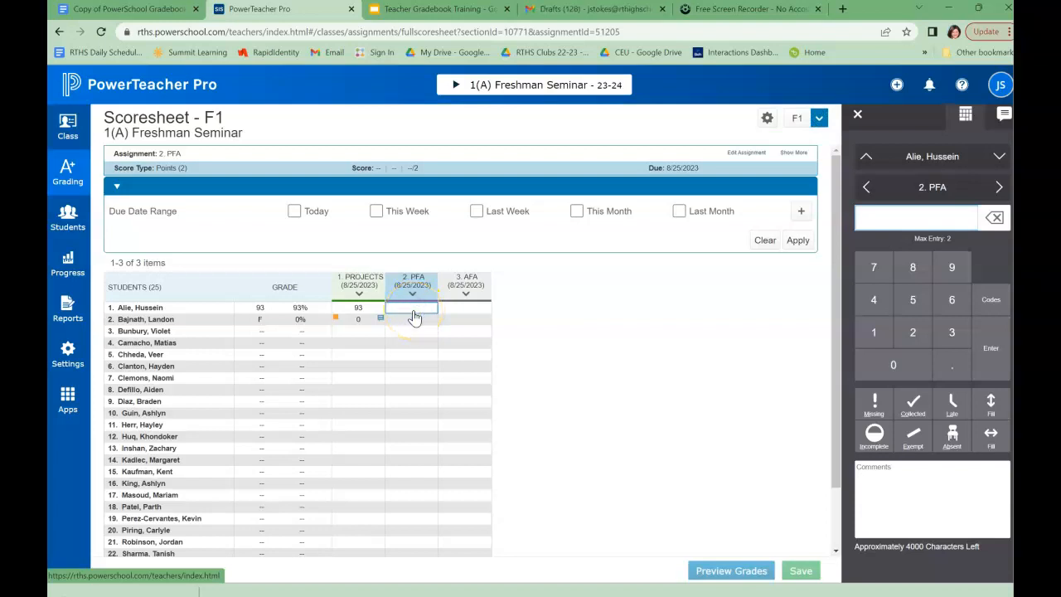
pyautogui.write('1')
pyautogui.click(801, 570)
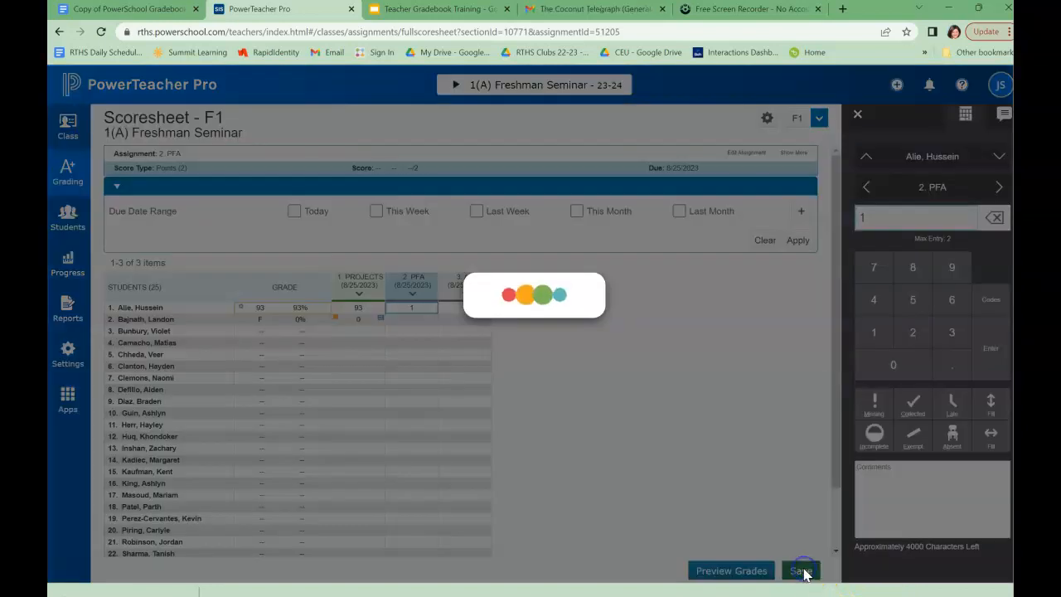
# Set the first student's 2. PFA score to 0 and save the scoresheet.
pyautogui.click(415, 312)
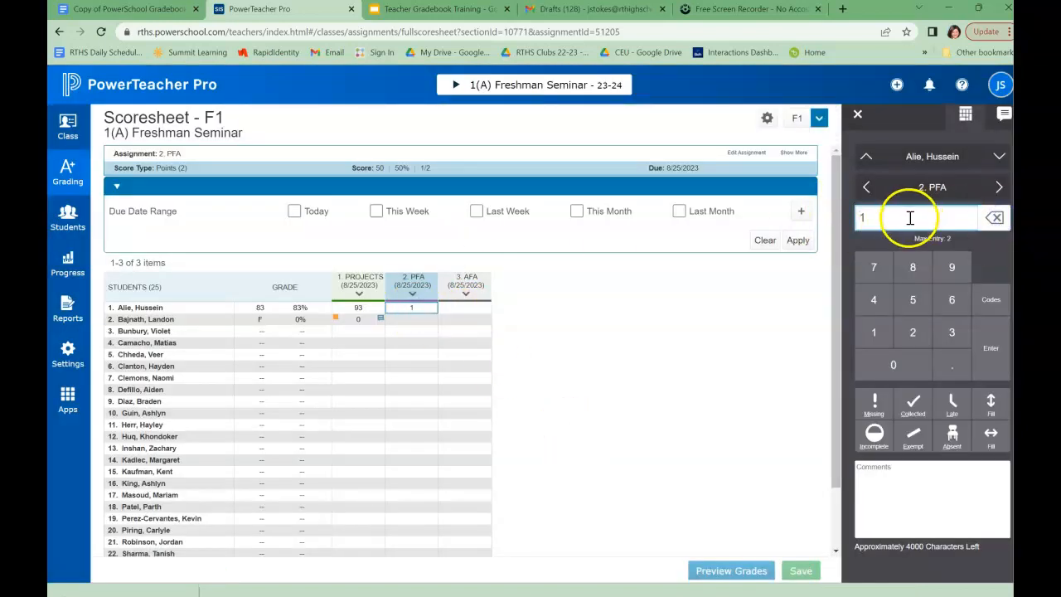
pyautogui.press('BackSpace')
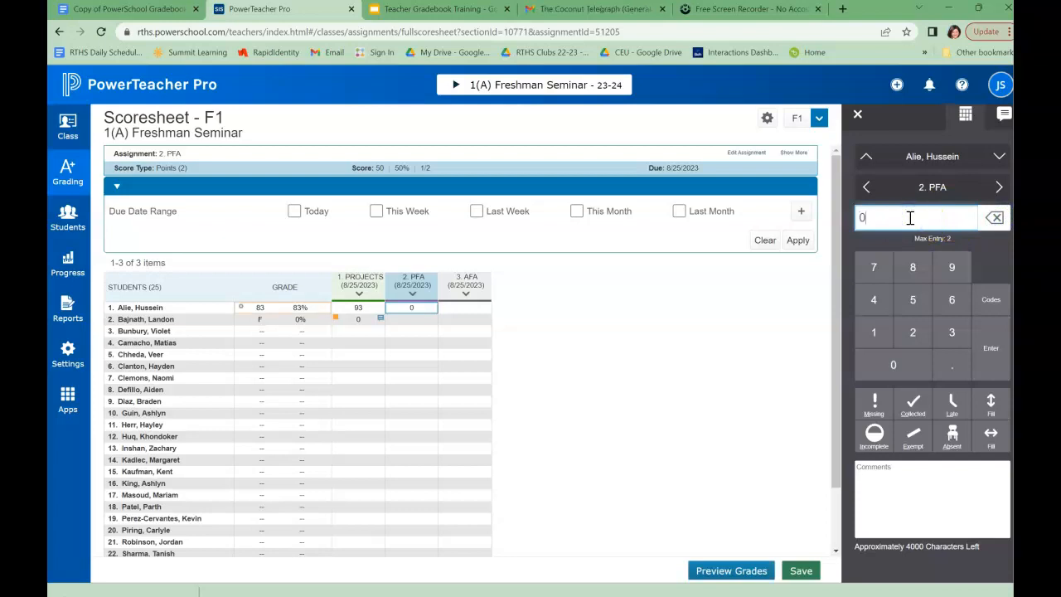
pyautogui.click(802, 572)
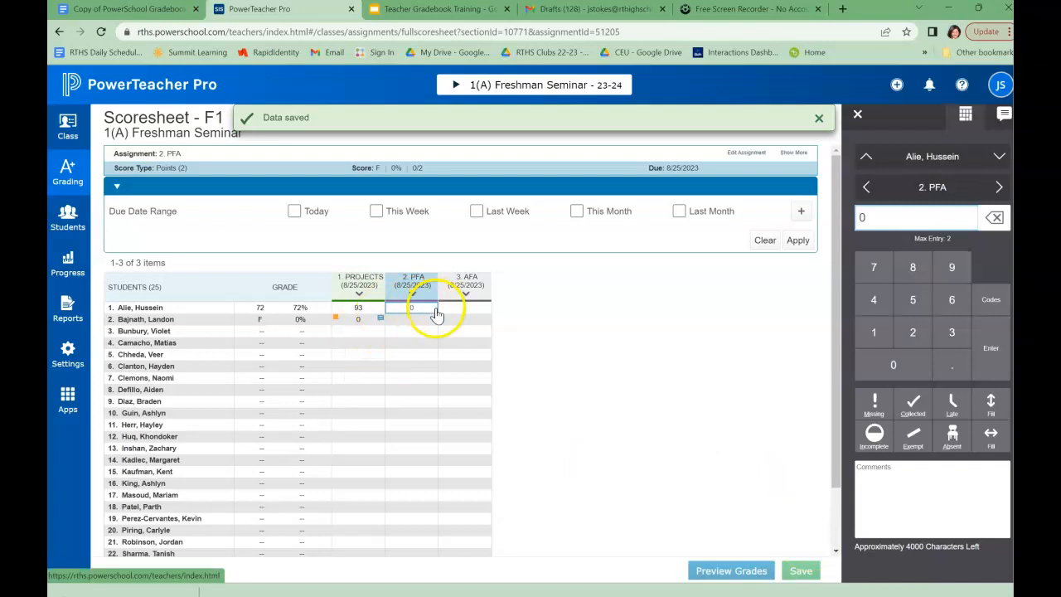
# Switch to the Teacher Gradebook Training deck in Google Slides and present it as a slideshow.
pyautogui.click(455, 17)
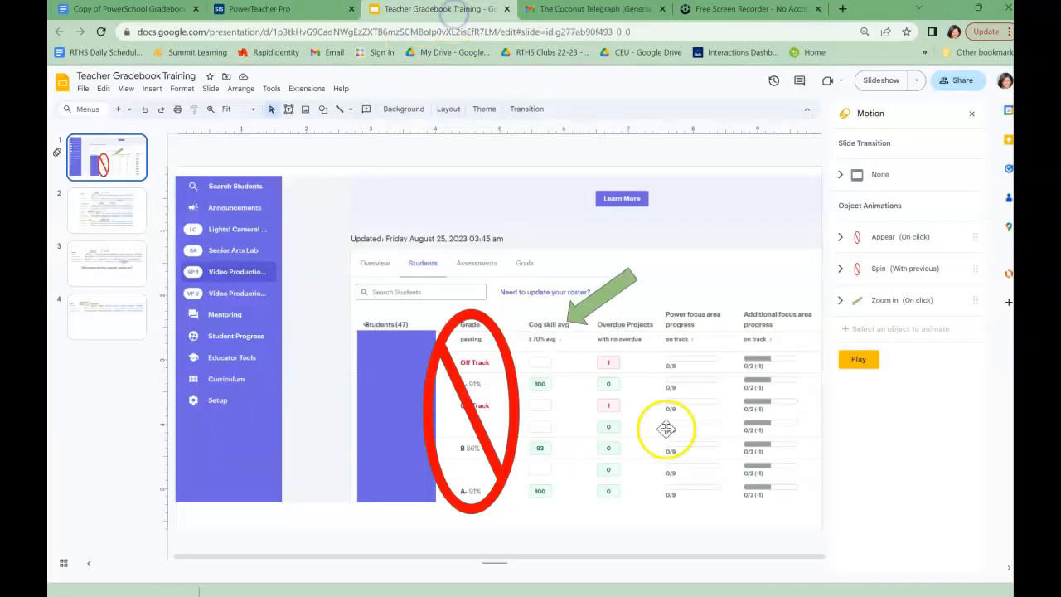
pyautogui.click(884, 78)
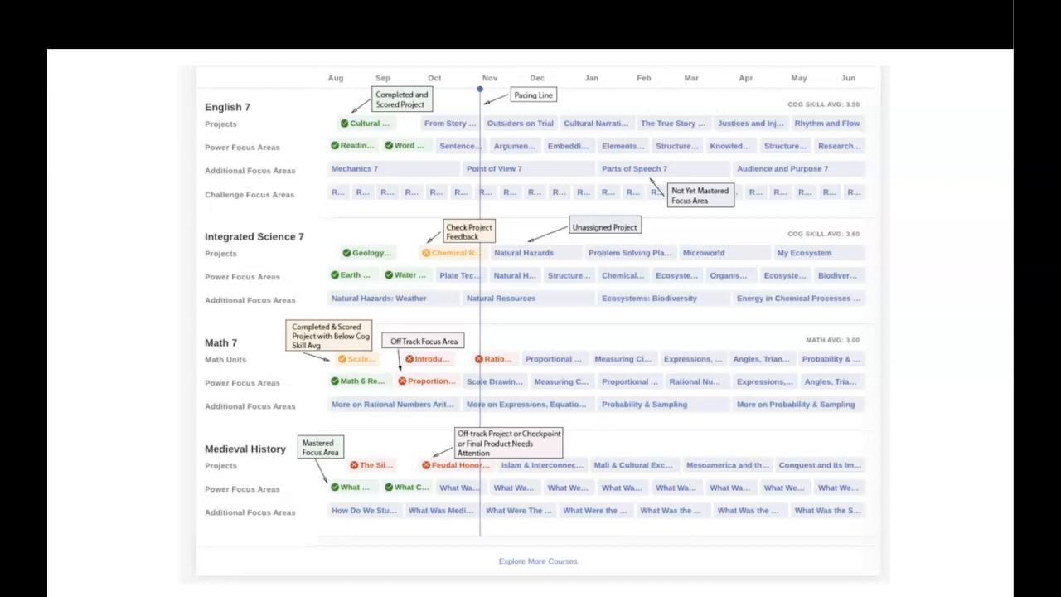
# Advance the slideshow to the English 7 current-project slide, exit the presentation and return to PowerTeacher Pro.
pyautogui.press('Right')
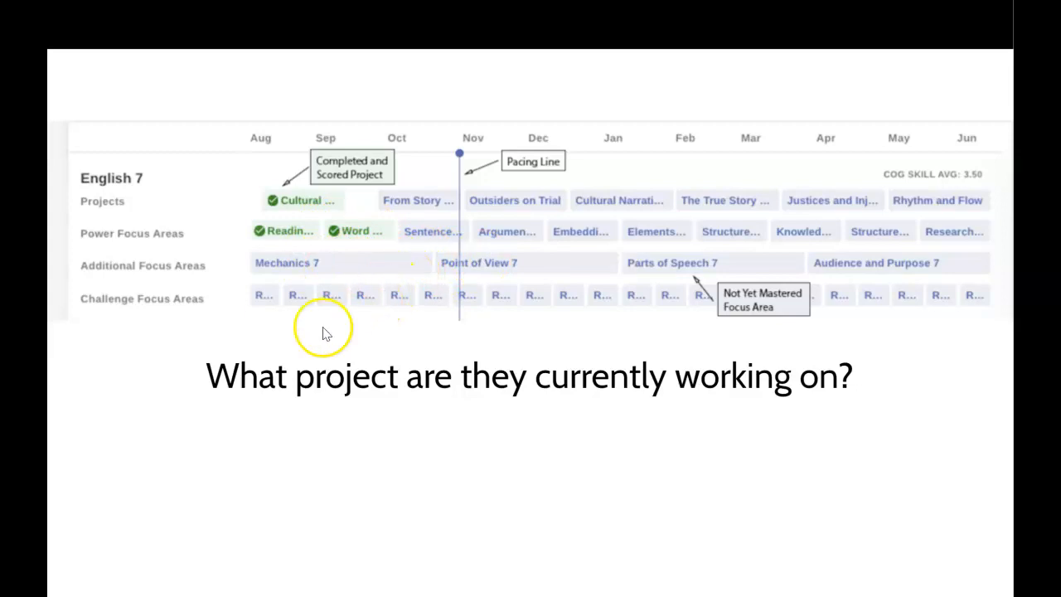
pyautogui.press('Escape')
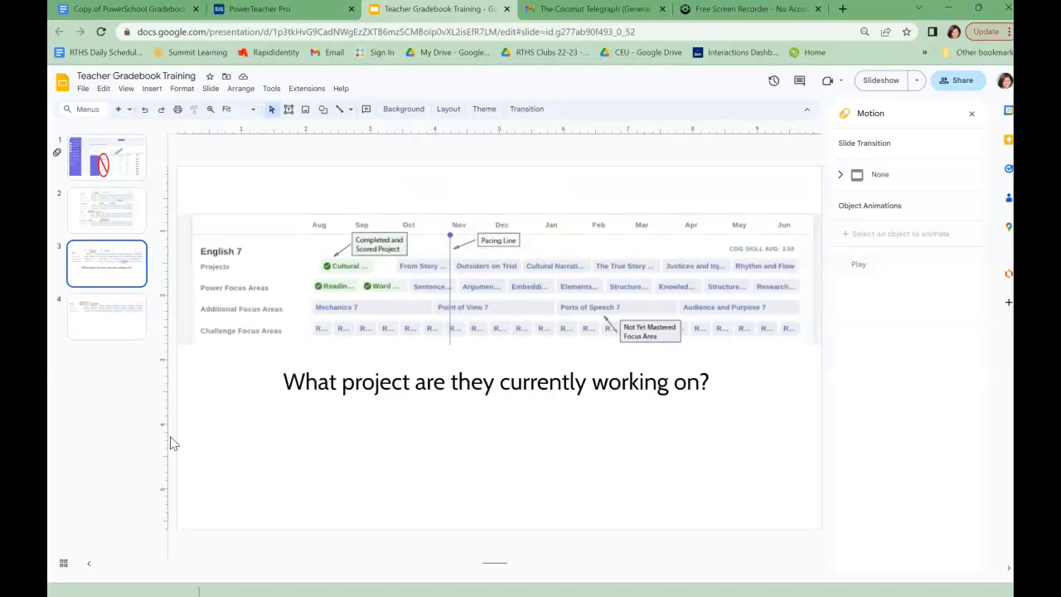
pyautogui.click(308, 9)
# Set the score entry points of the 3. AFA assignment to 2, then save and close it.
pyautogui.click(476, 286)
pyautogui.click(448, 320)
pyautogui.click(945, 150)
pyautogui.click(672, 280)
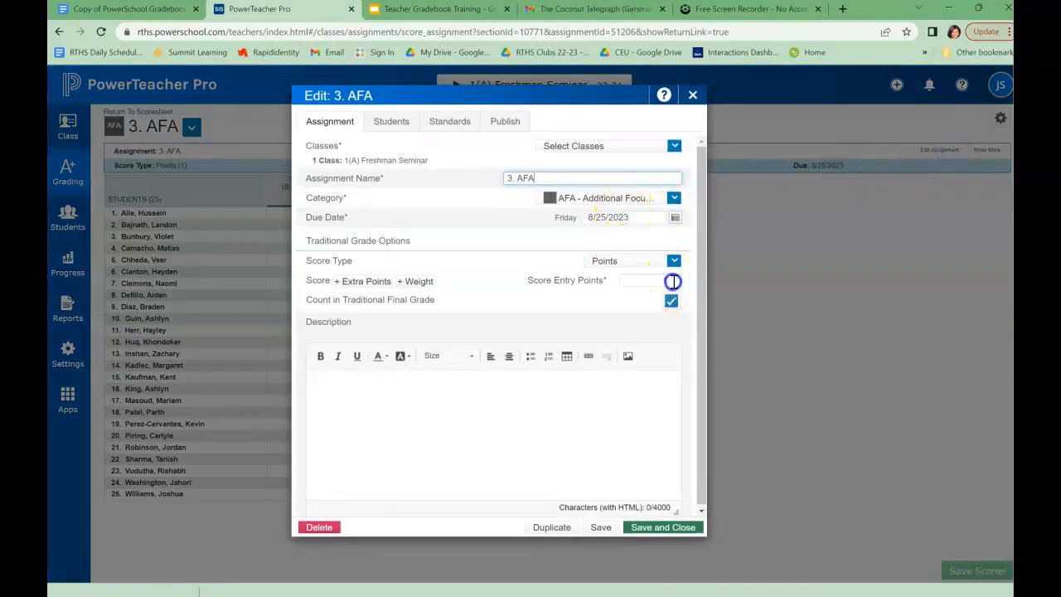
pyautogui.press('BackSpace')
pyautogui.write('2')
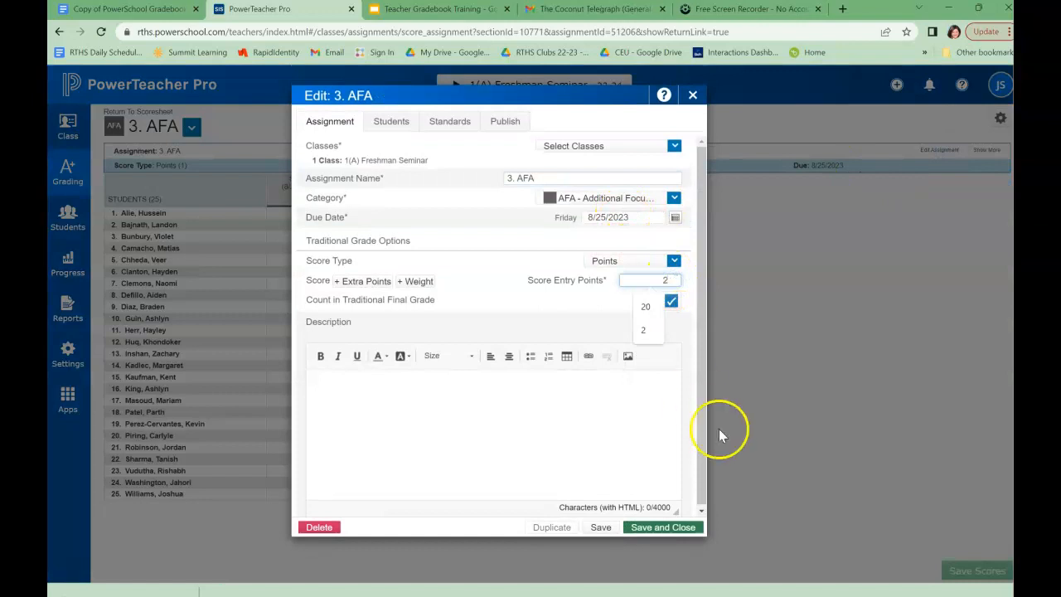
pyautogui.click(700, 528)
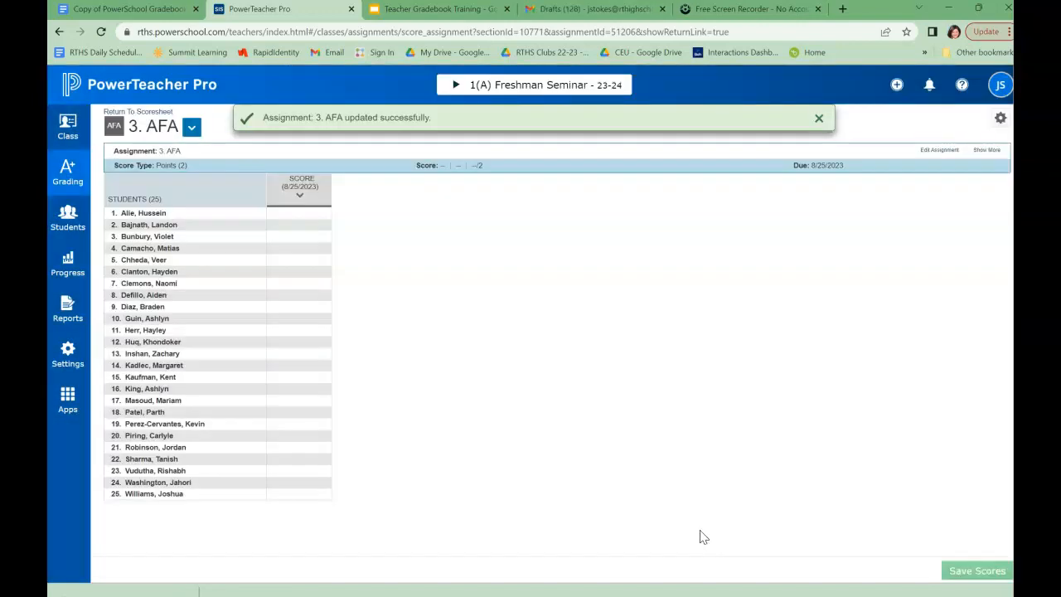
# Return to the class scoresheet and enter 0 as the first student's 3. AFA score.
pyautogui.click(68, 170)
pyautogui.click(154, 185)
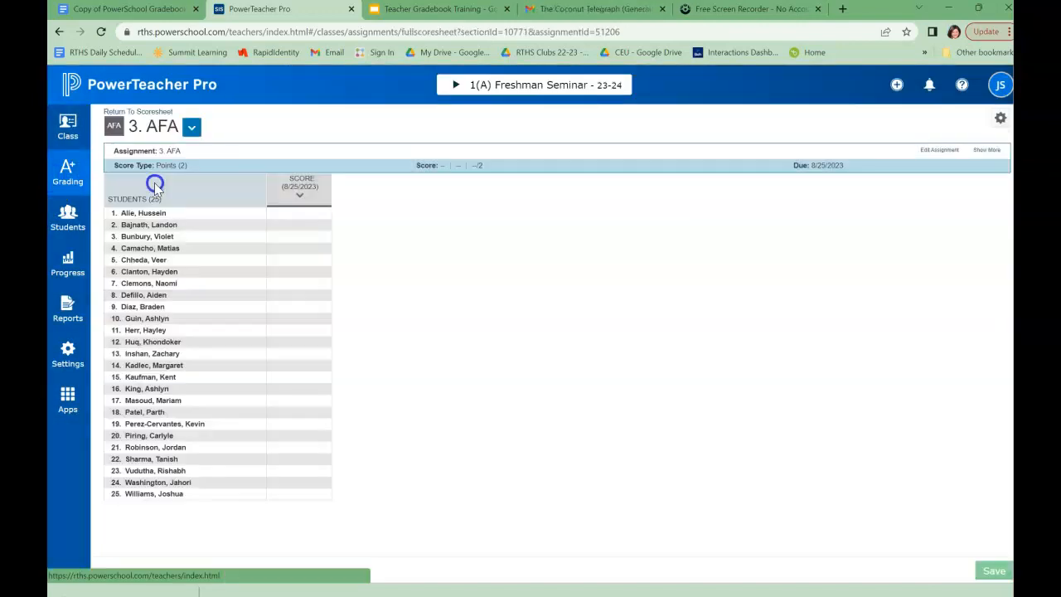
pyautogui.click(541, 312)
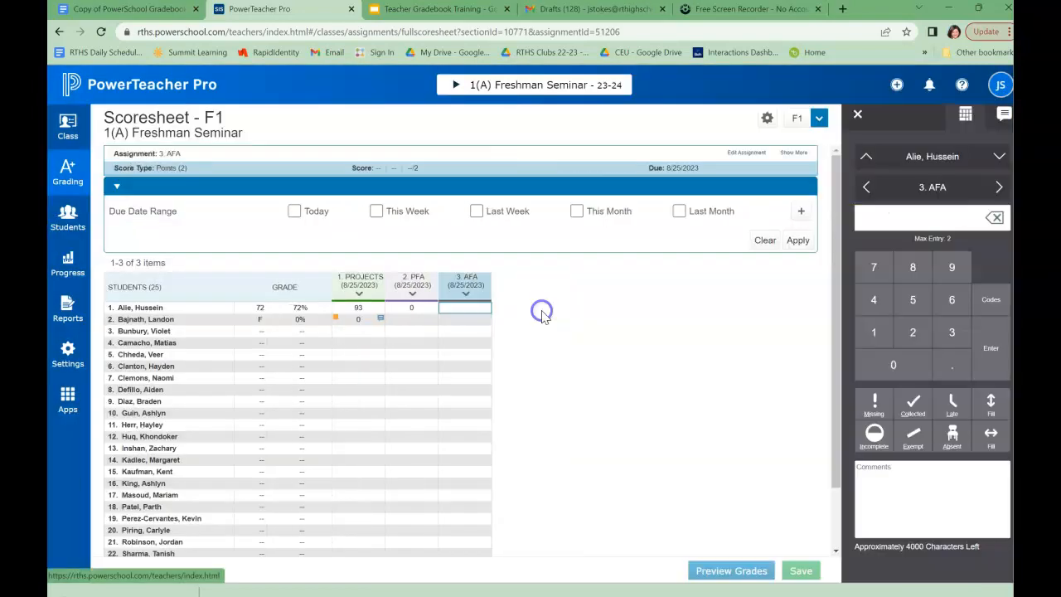
pyautogui.write('0')
pyautogui.press('Return')
# Check the English 7 slide in the training deck, then set the first student's 2. PFA score to 2 and save the scoresheet.
pyautogui.press('Up')
pyautogui.press('Left')
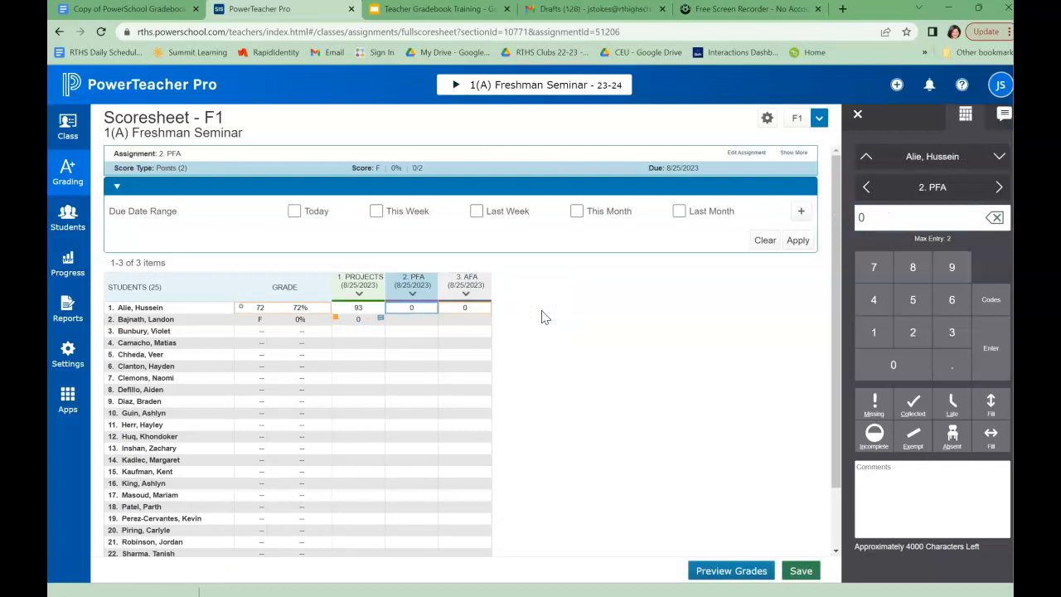
pyautogui.click(477, 8)
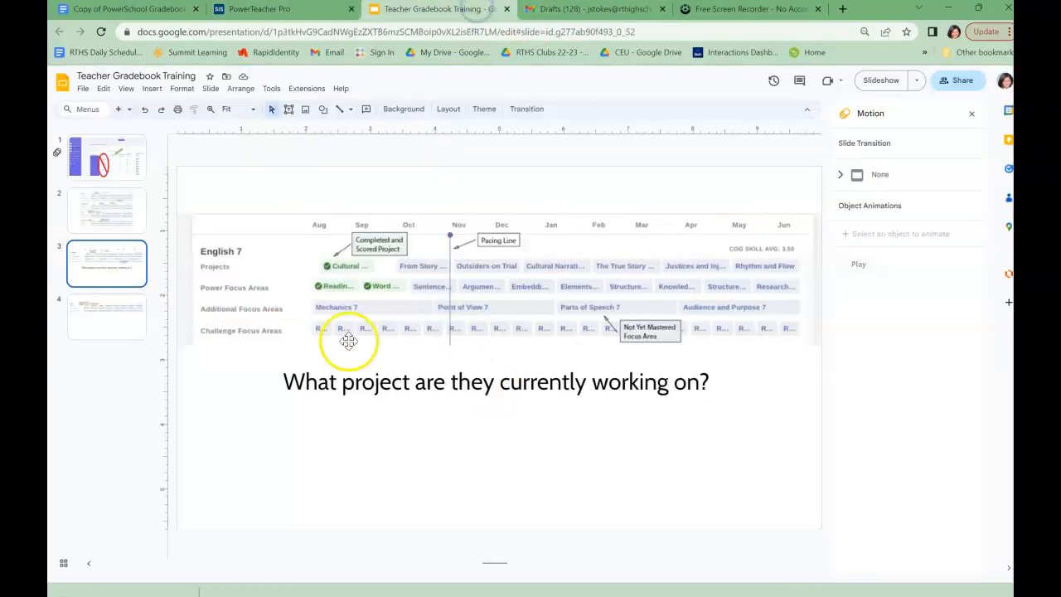
pyautogui.click(326, 10)
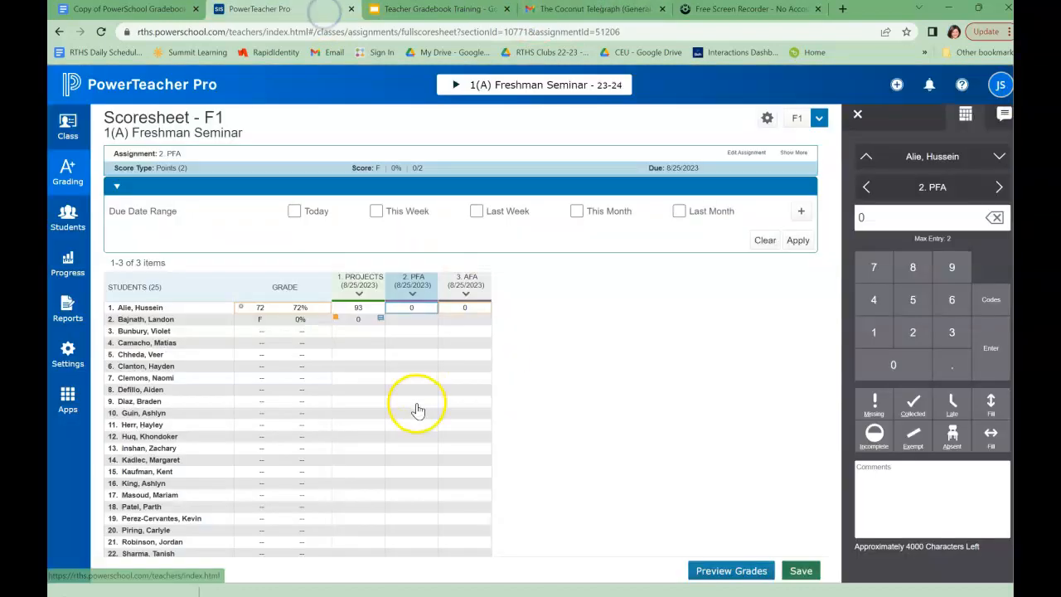
pyautogui.write('2')
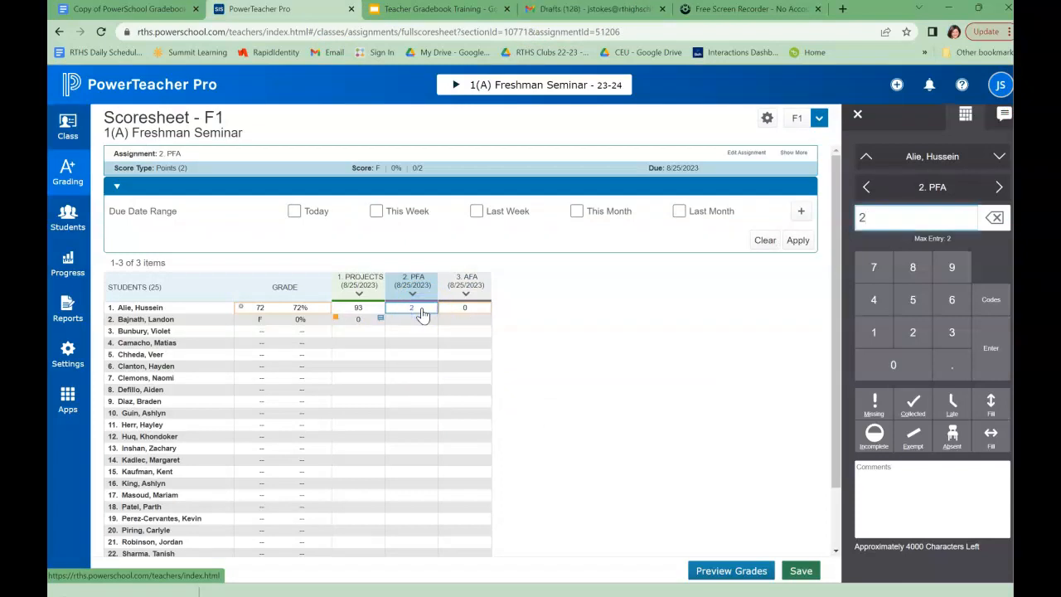
pyautogui.click(802, 571)
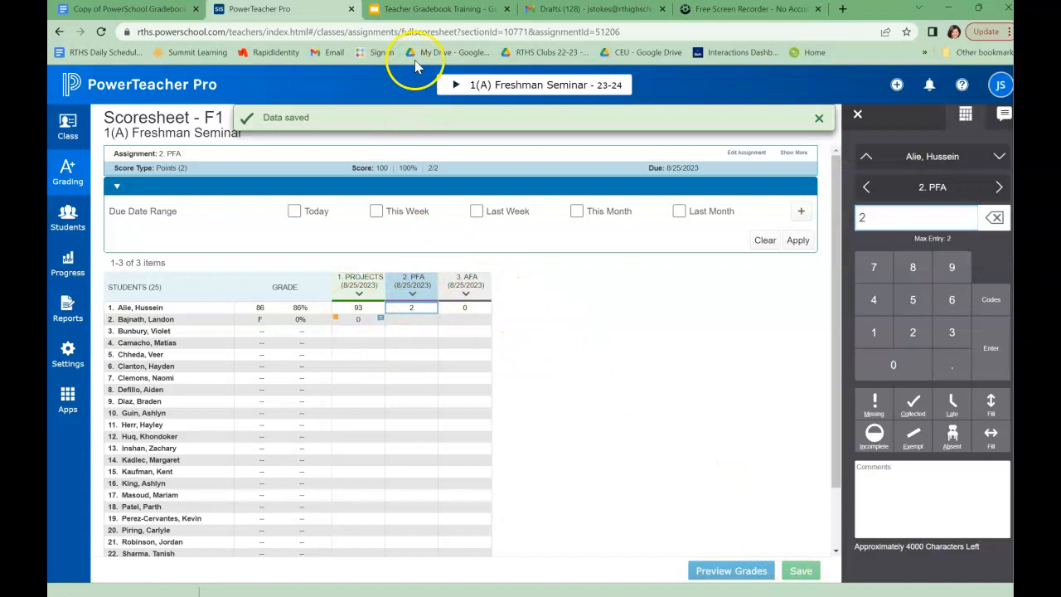
# Compare the focus areas on the English 7 slide in Google Slides with the first student's scores in PowerTeacher Pro.
pyautogui.click(444, 12)
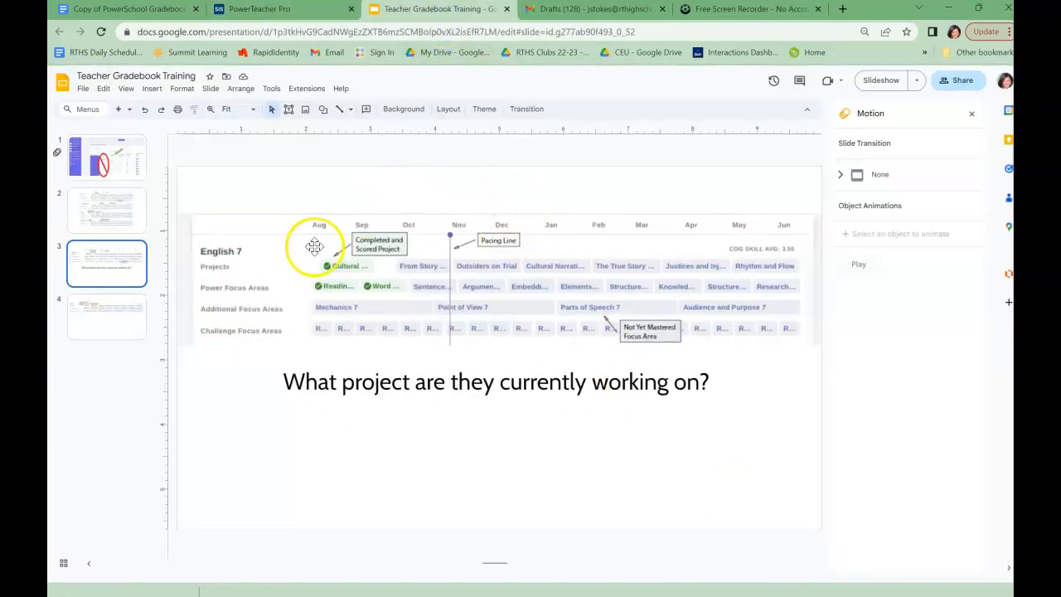
pyautogui.click(311, 10)
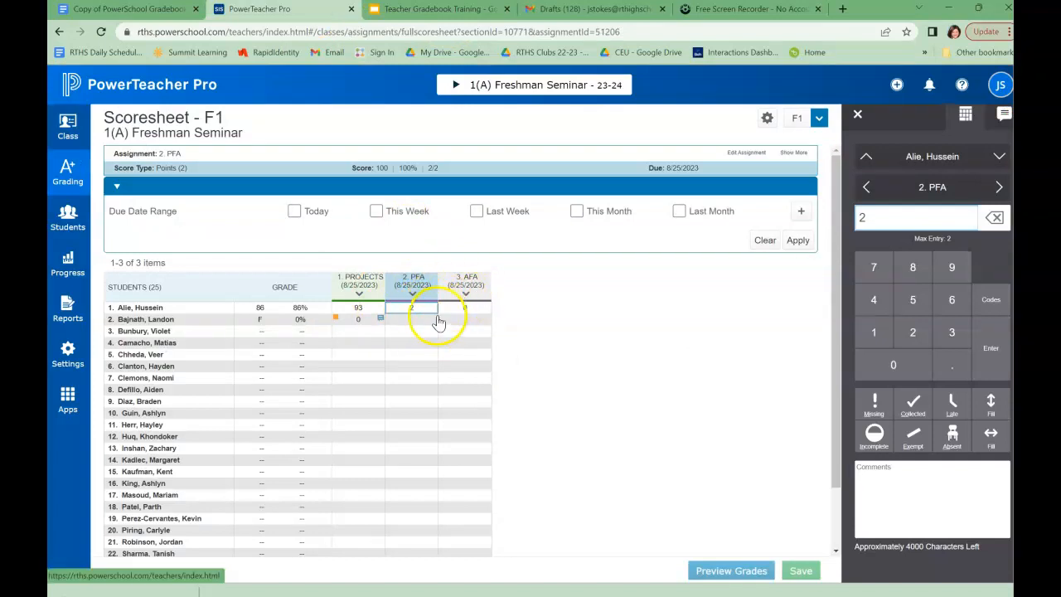
pyautogui.click(432, 11)
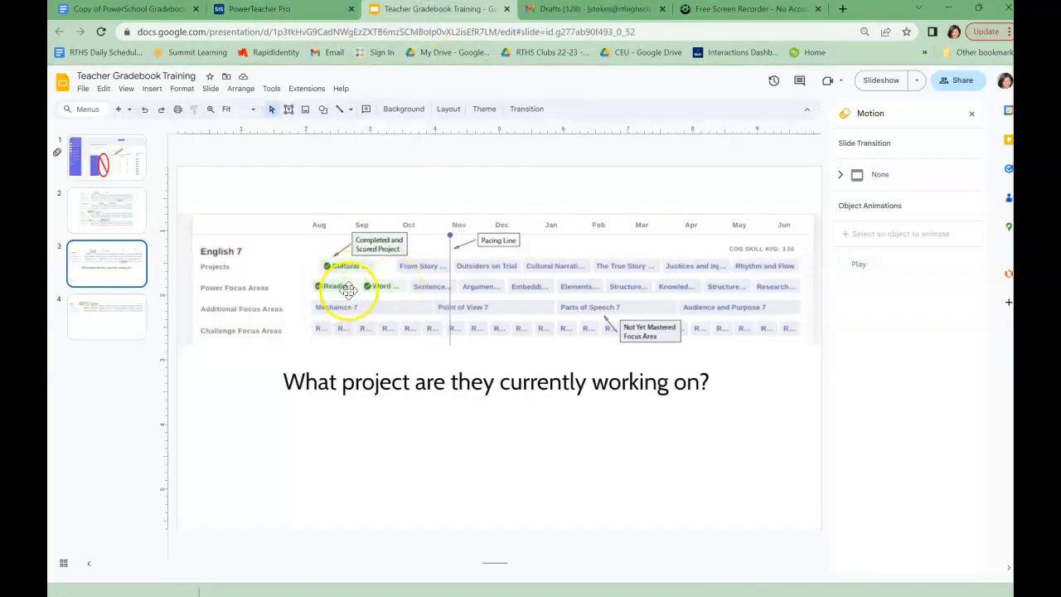
pyautogui.click(330, 10)
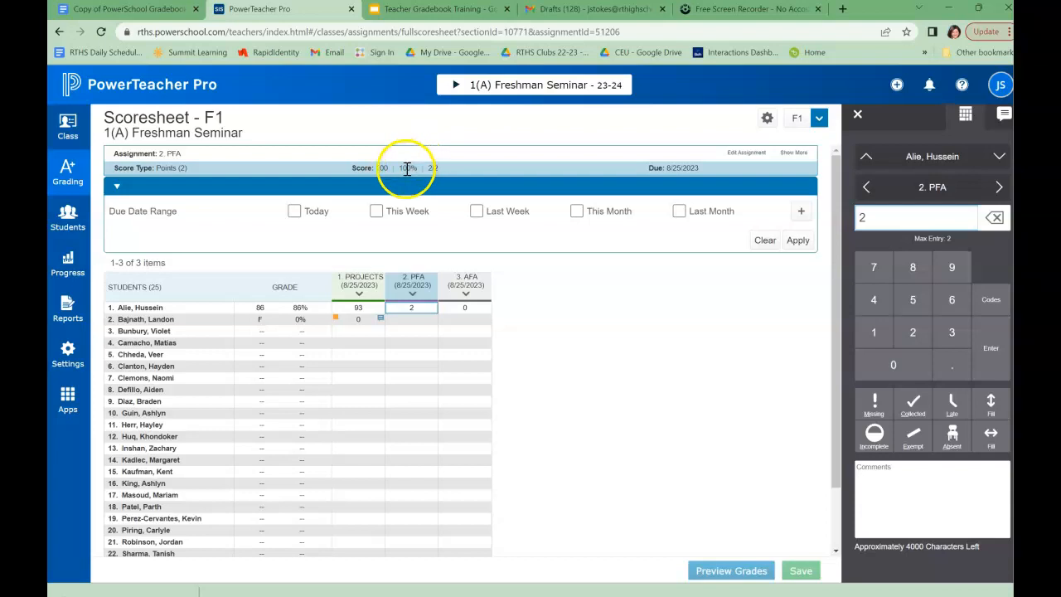
pyautogui.click(425, 11)
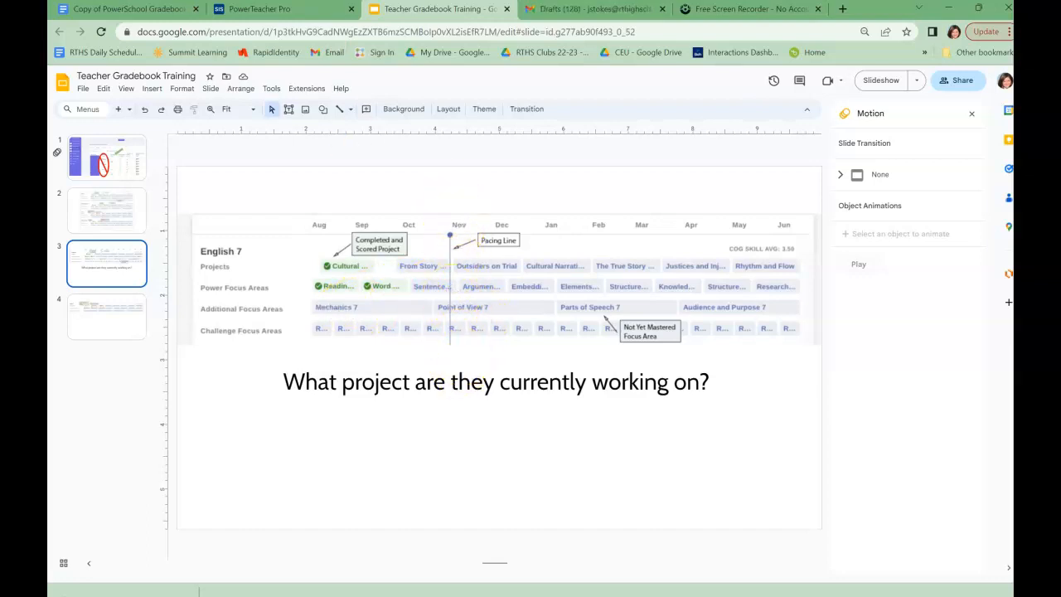
pyautogui.click(295, 9)
# Select the first student's 3. AFA score and compare the scoresheet with the student progress table on the training deck's first slide.
pyautogui.click(463, 308)
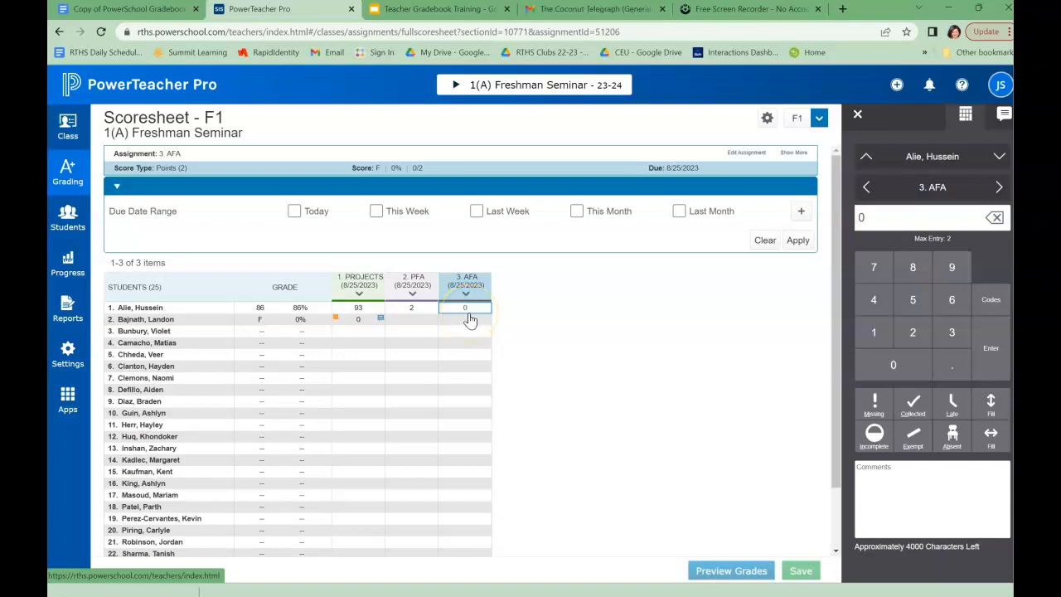
pyautogui.click(467, 295)
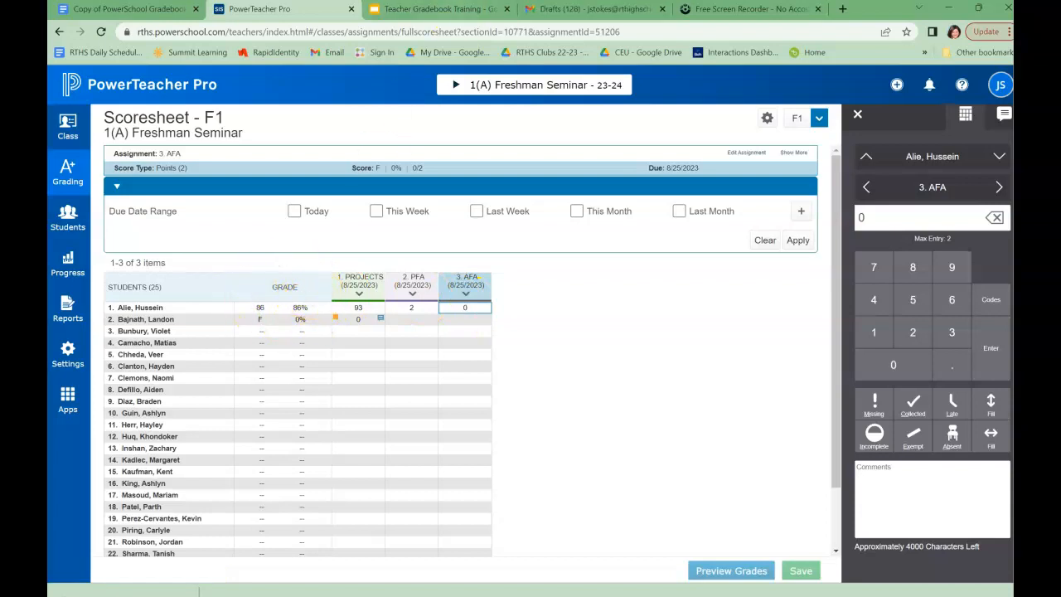
pyautogui.click(440, 9)
pyautogui.click(124, 158)
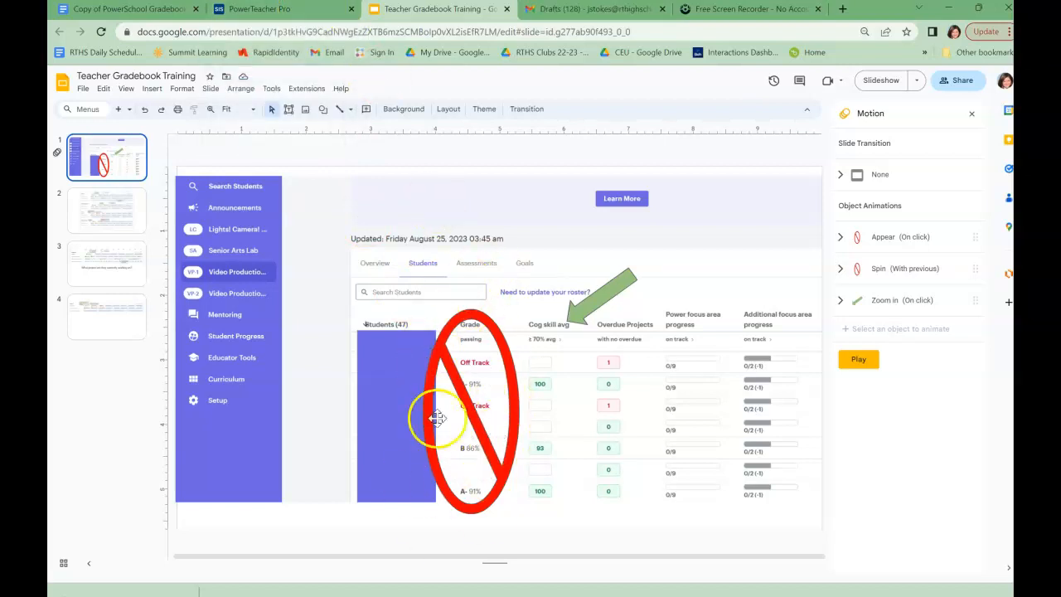
pyautogui.click(303, 12)
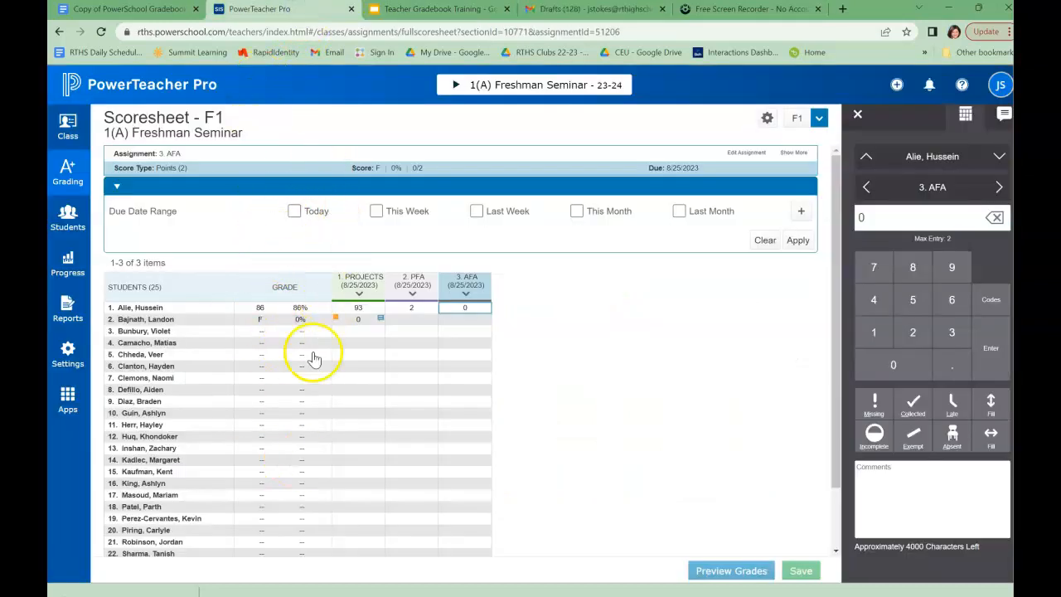
pyautogui.click(406, 12)
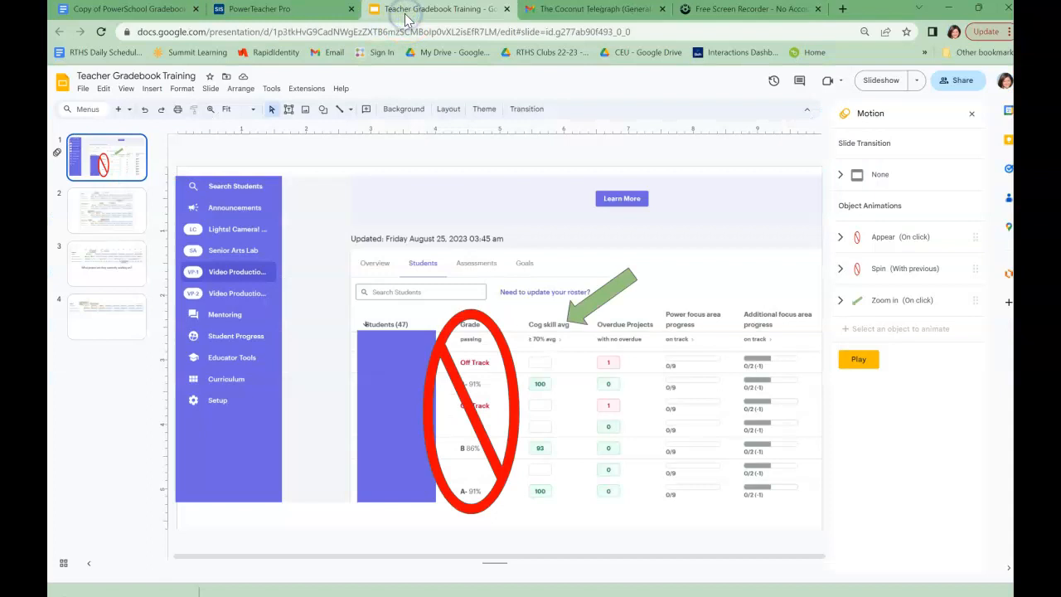
pyautogui.click(306, 12)
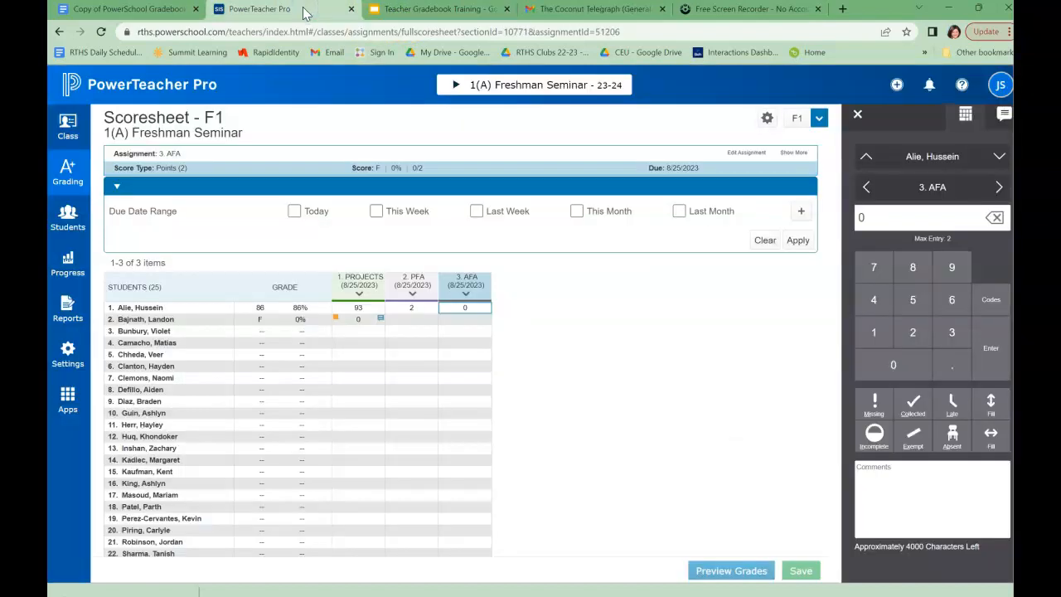